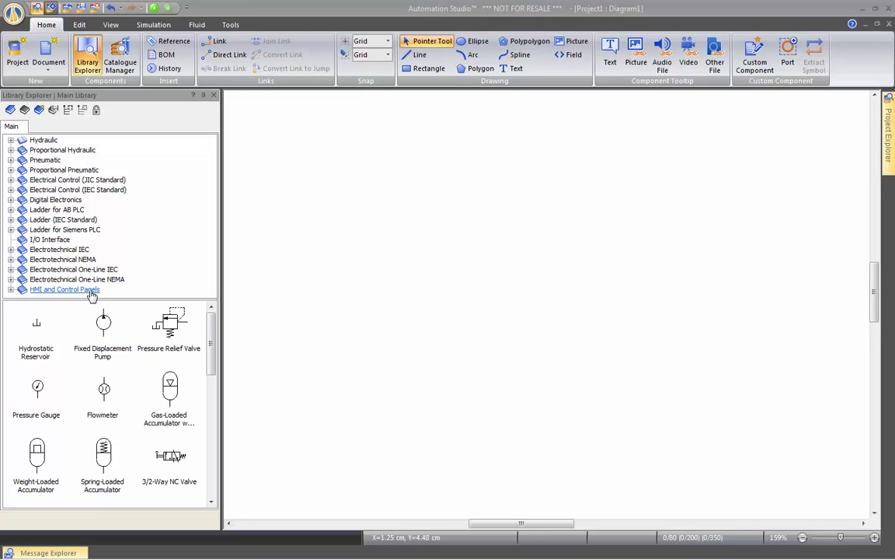
Expand the Hydraulic library, collapse Pumps and Amplifiers, and expand Actuators to show its subcategories.
{"action": "left_click", "coordinate": [44, 140]}
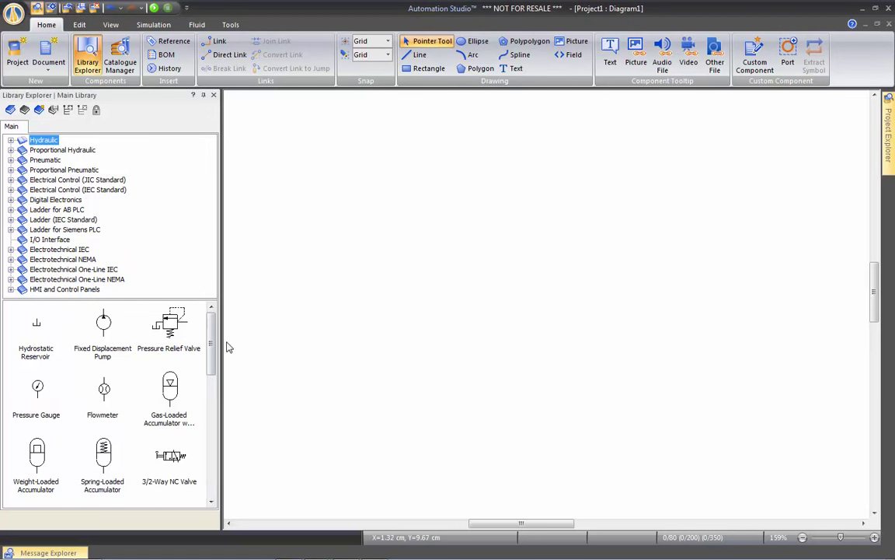
{"action": "scroll", "coordinate": [214, 336], "scroll_direction": "down", "scroll_amount": 1}
{"action": "mouse_move", "coordinate": [214, 336]}
{"action": "left_mouse_down"}
{"action": "mouse_move", "coordinate": [207, 462]}
{"action": "mouse_move", "coordinate": [214, 324]}
{"action": "left_mouse_up"}
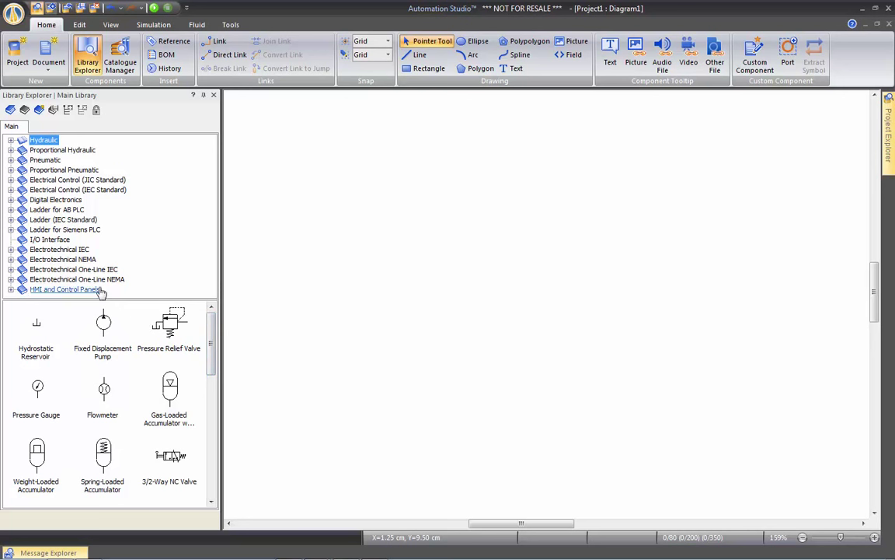
{"action": "left_click", "coordinate": [11, 141]}
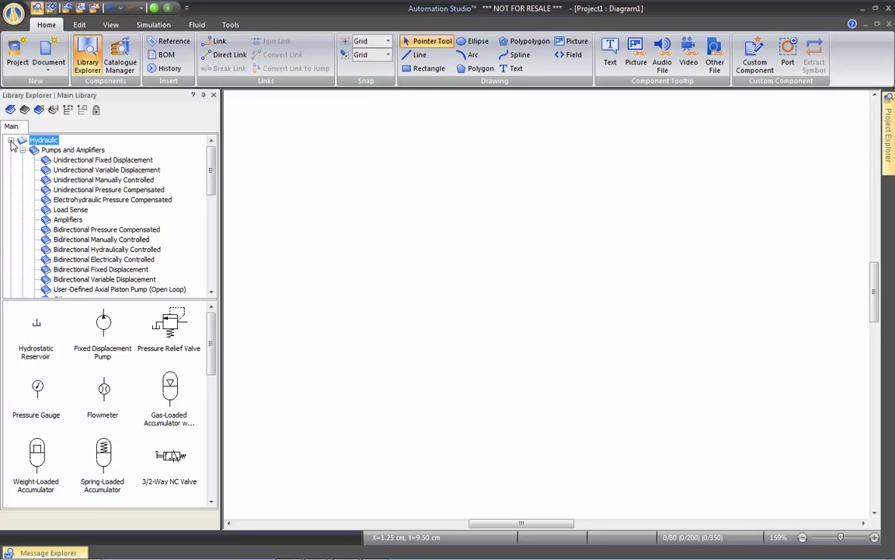
{"action": "left_click", "coordinate": [22, 149]}
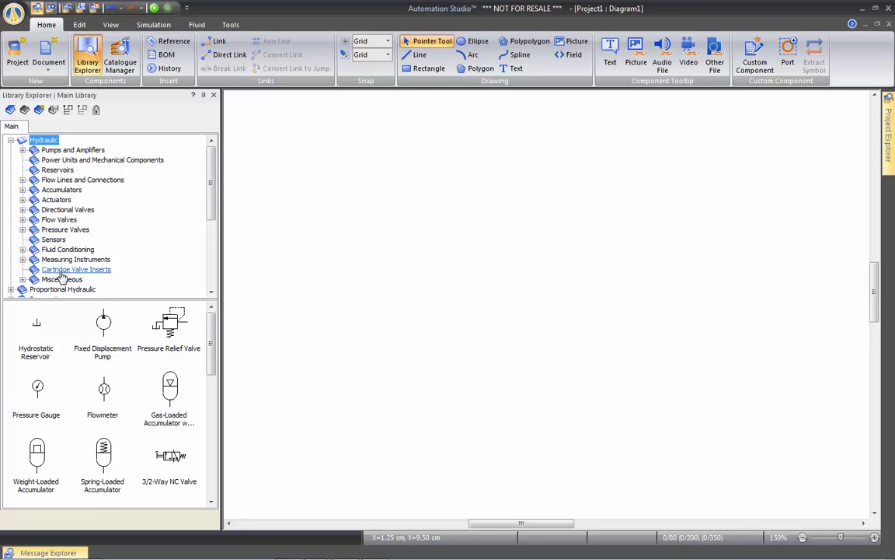
{"action": "left_click", "coordinate": [23, 200]}
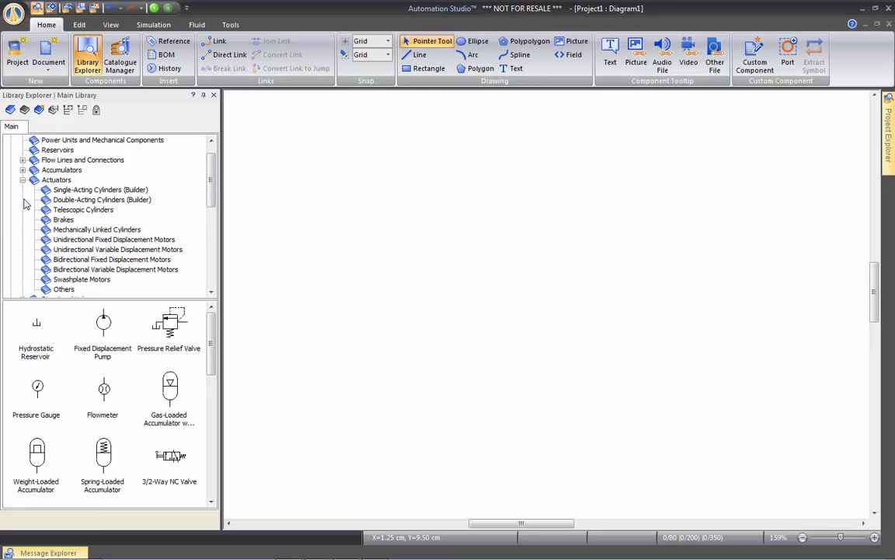
Drag a Twin Cylinders symbol from Mechanically Linked Cylinders onto Diagram1.
{"action": "left_click", "coordinate": [70, 231]}
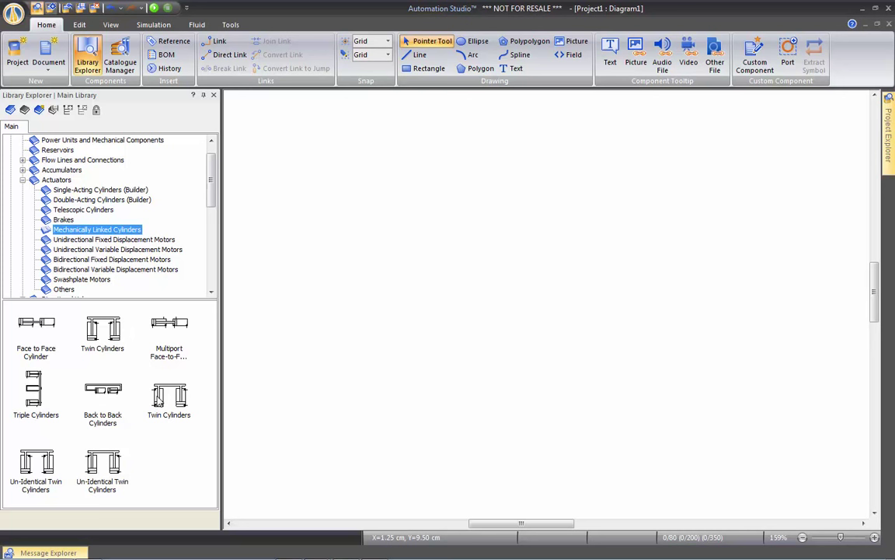
{"action": "left_click_drag", "start_coordinate": [169, 395], "coordinate": [374, 298]}
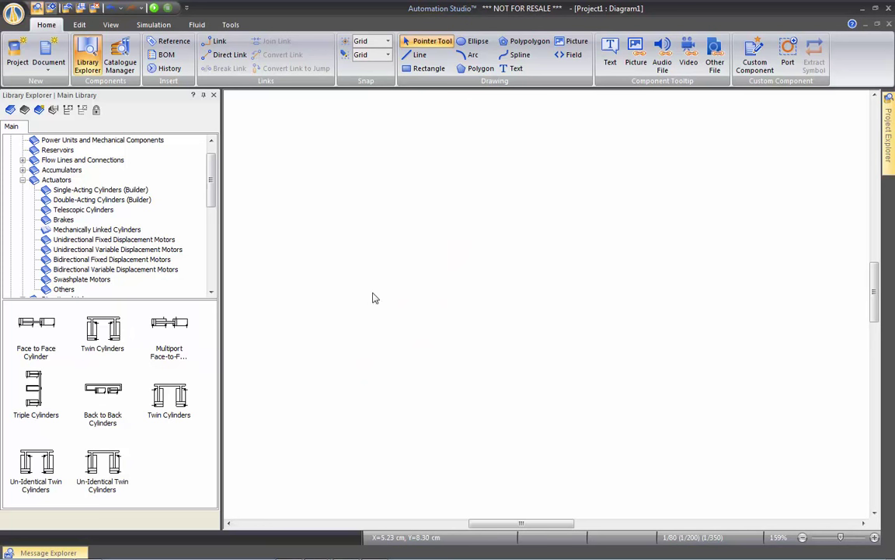
{"action": "left_click", "coordinate": [330, 324]}
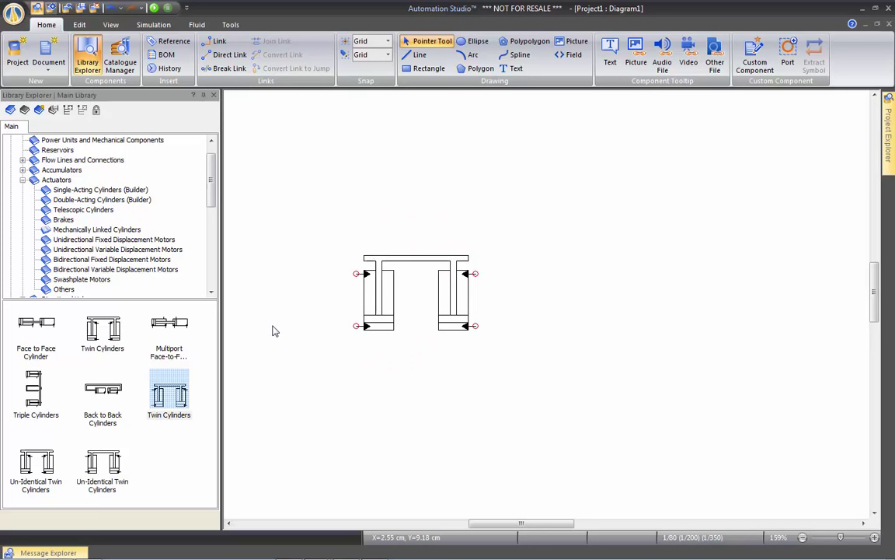
Collapse Actuators and show the 4/3-Way Valves under Directional Valves.
{"action": "left_click", "coordinate": [22, 180]}
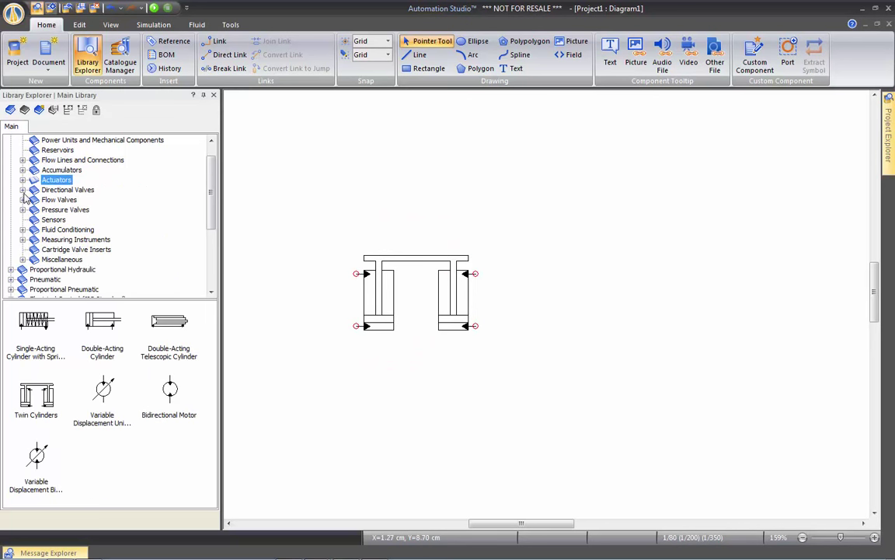
{"action": "left_click", "coordinate": [23, 191]}
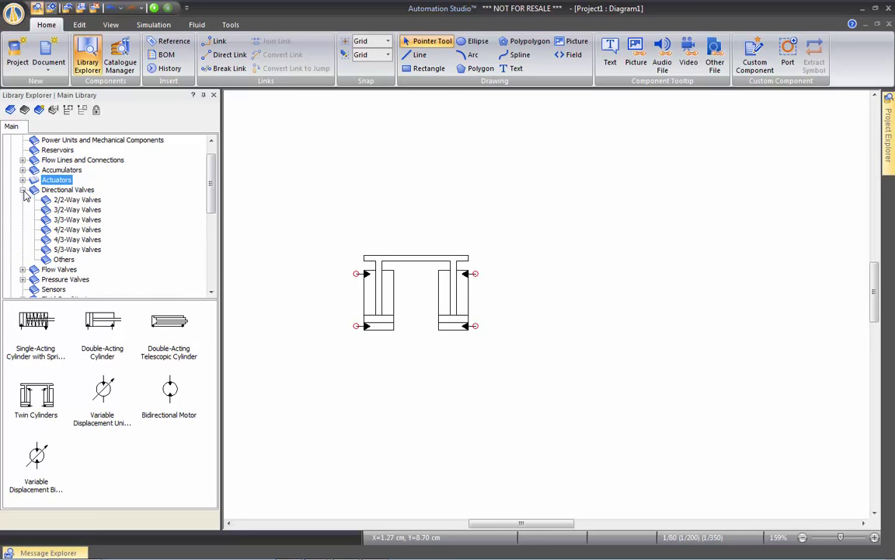
{"action": "left_click", "coordinate": [62, 244]}
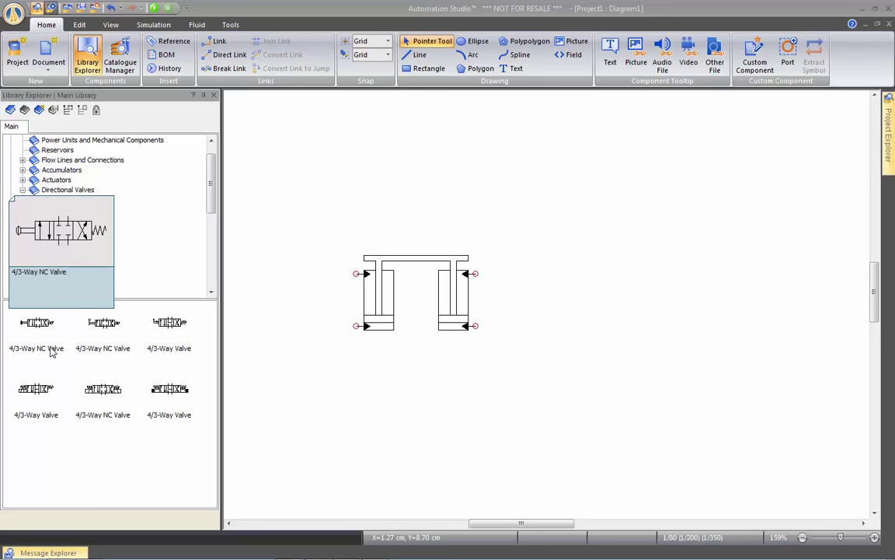
Move the twin cylinders higher and drop a 4/3-Way NC Valve below them.
{"action": "left_click_drag", "start_coordinate": [45, 312], "coordinate": [379, 212]}
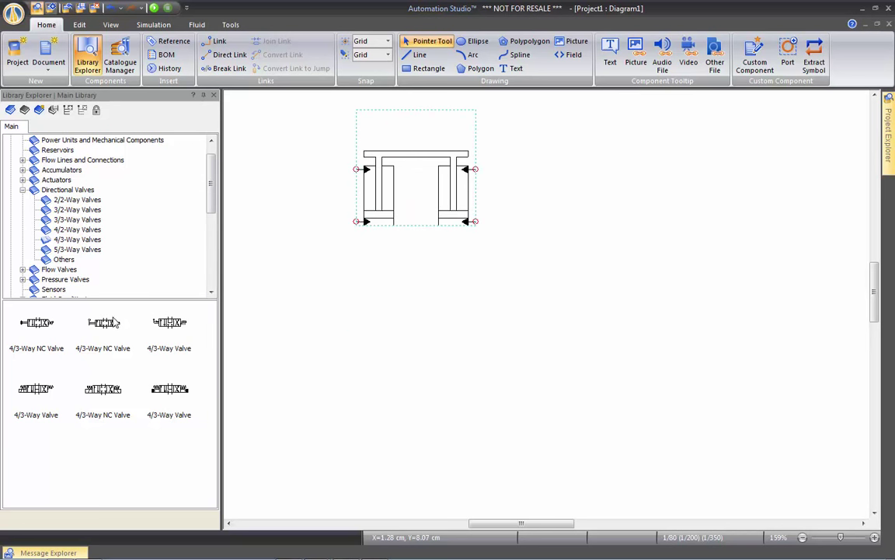
{"action": "left_click_drag", "start_coordinate": [100, 326], "coordinate": [397, 334]}
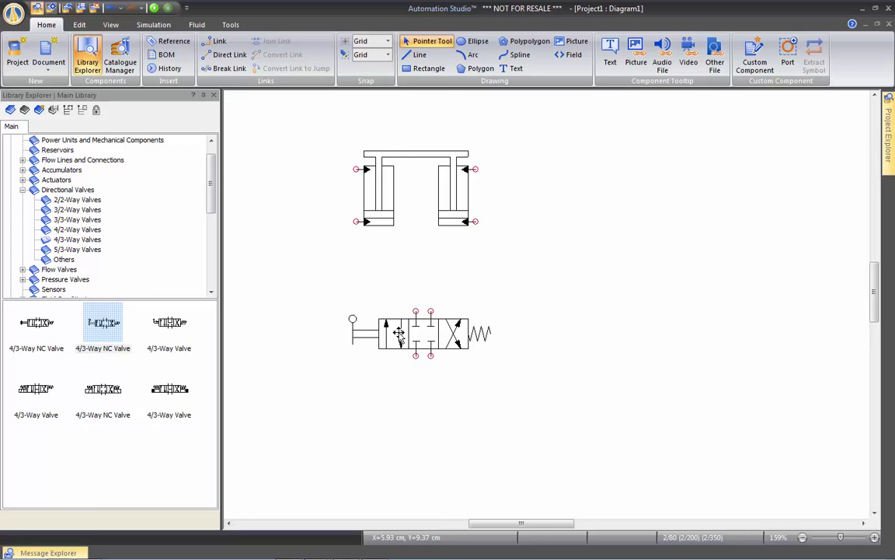
Open the valve's Component Properties, keep 4 ports and 3 positions, and select the middle envelope.
{"action": "double_click", "coordinate": [399, 332]}
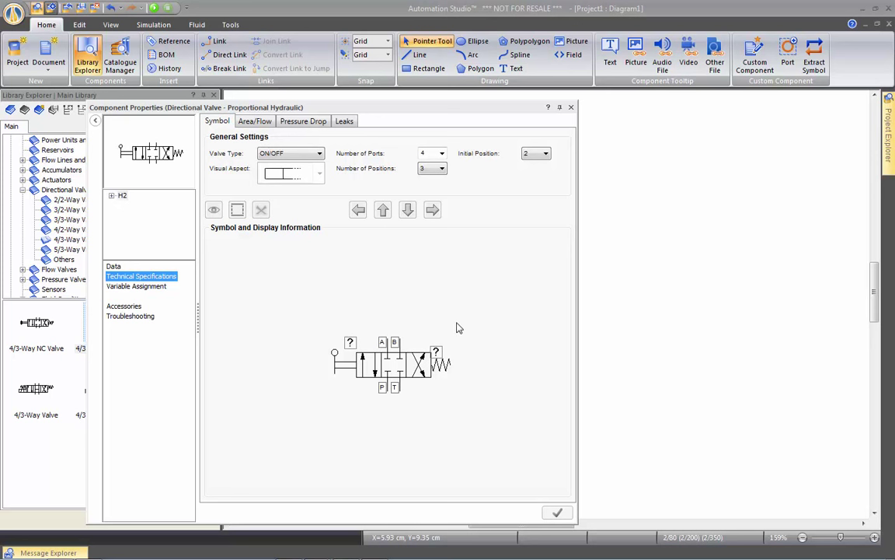
{"action": "left_click", "coordinate": [441, 155]}
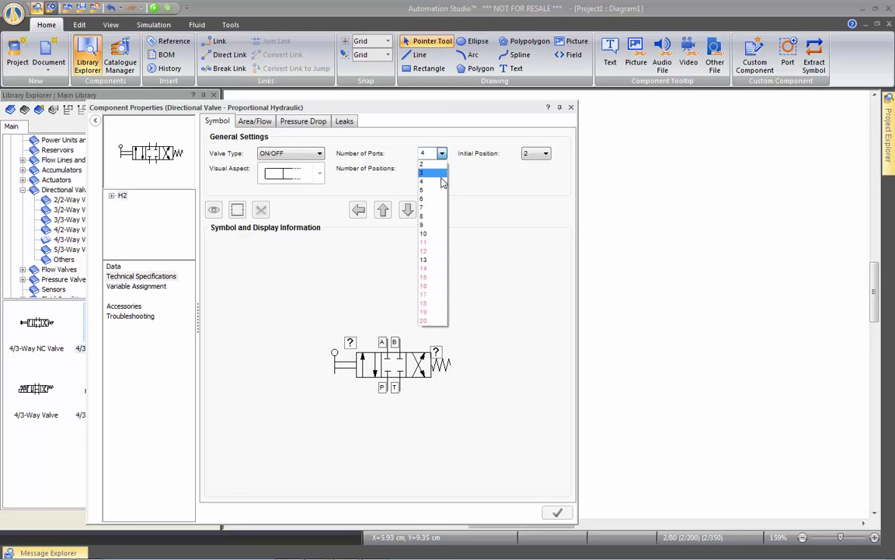
{"action": "left_click", "coordinate": [460, 195]}
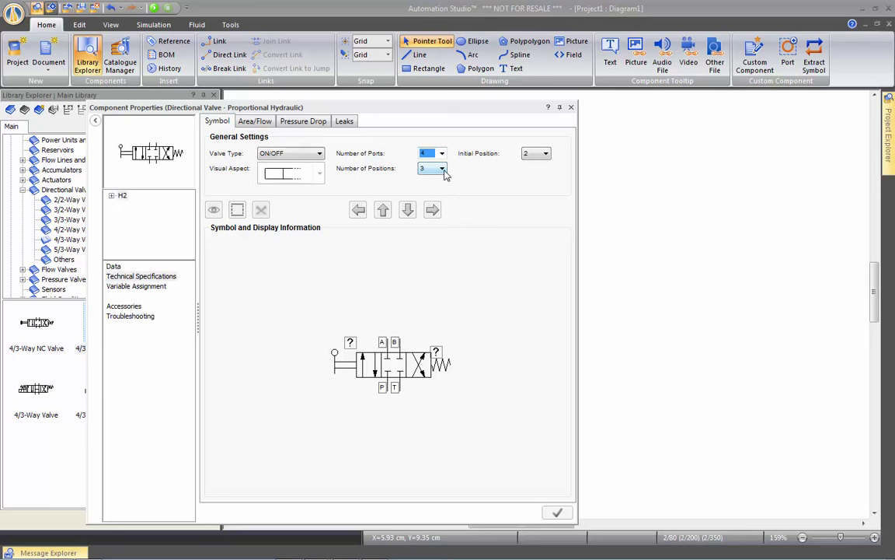
{"action": "left_click", "coordinate": [442, 170]}
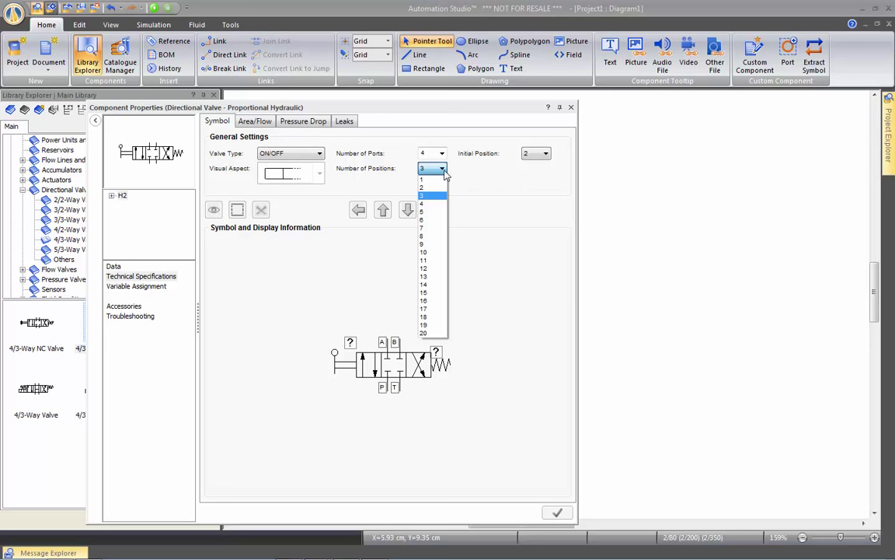
{"action": "left_click", "coordinate": [444, 172]}
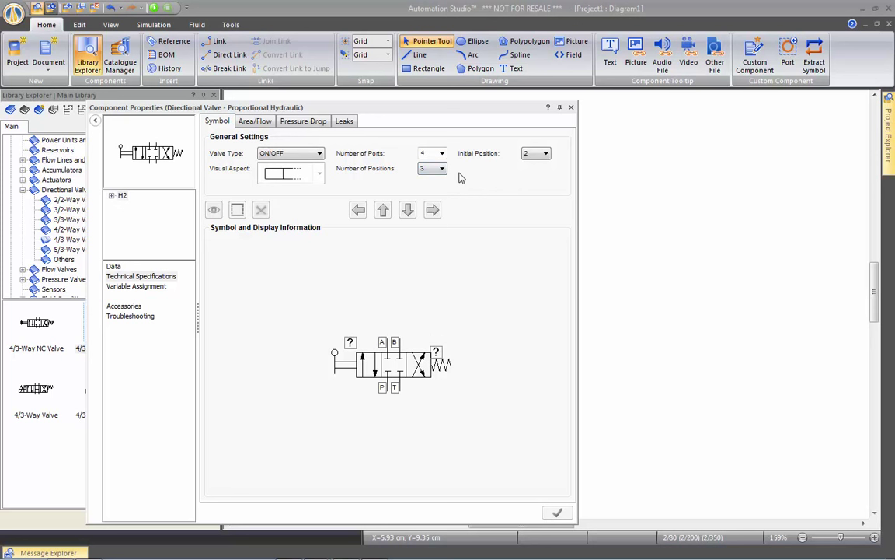
{"action": "left_click", "coordinate": [392, 375]}
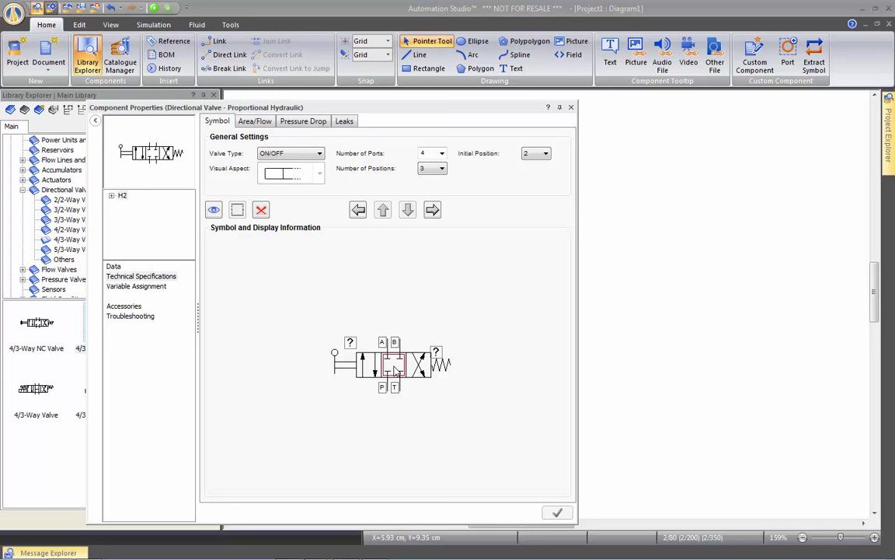
Replace the valve's middle-position spool with another from the Spool Selection grid.
{"action": "double_click", "coordinate": [394, 366]}
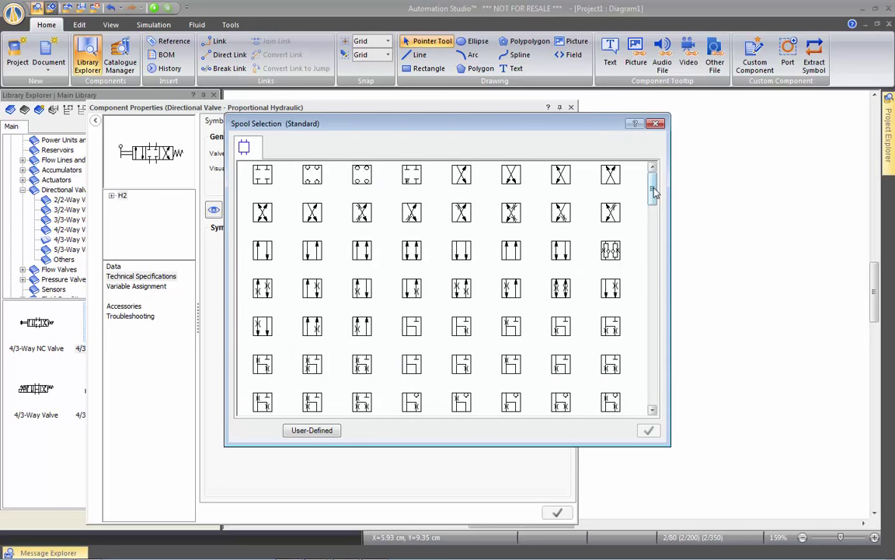
{"action": "left_click_drag", "start_coordinate": [654, 193], "coordinate": [653, 266]}
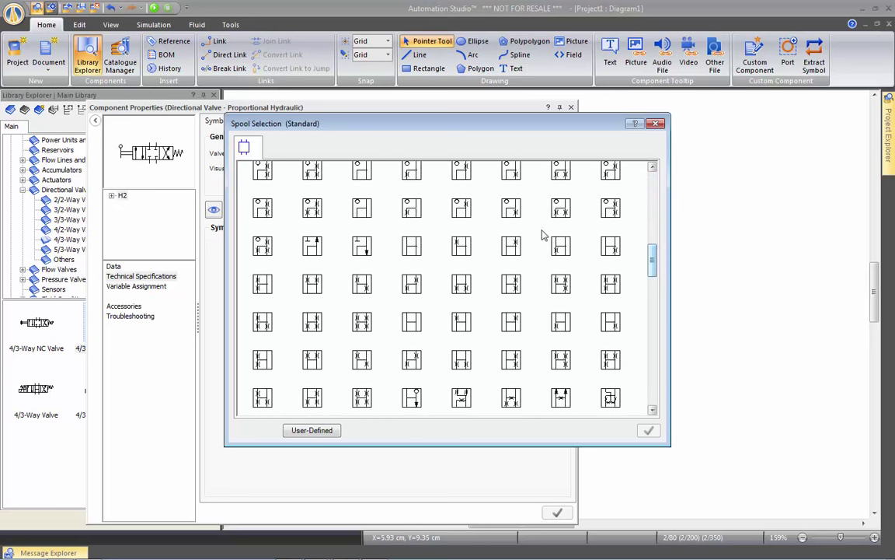
{"action": "double_click", "coordinate": [411, 250]}
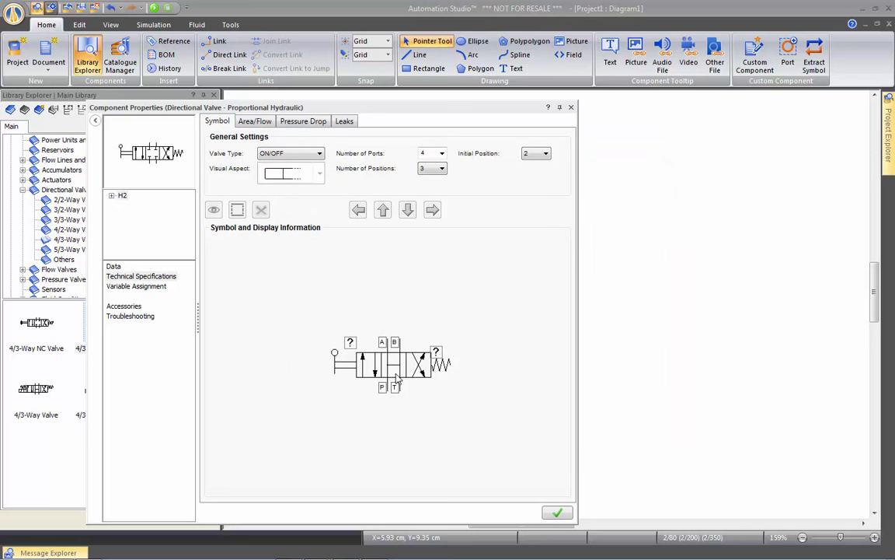
{"action": "left_click", "coordinate": [334, 370]}
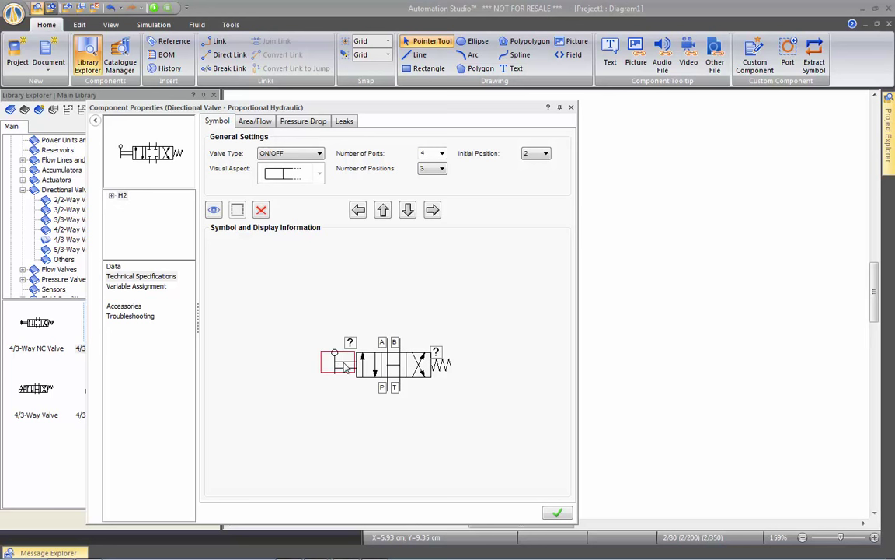
Fit a Solenoid DC/AC actuator on the valve's left end.
{"action": "double_click", "coordinate": [343, 365]}
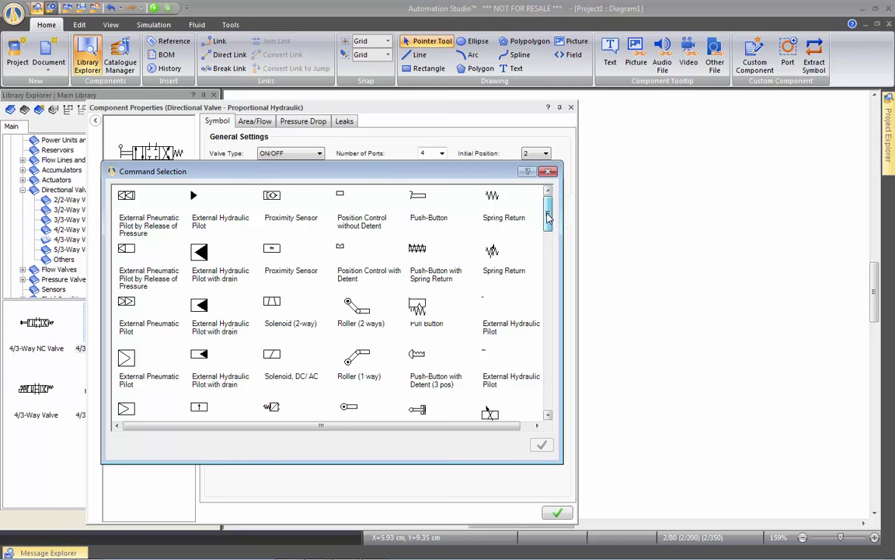
{"action": "mouse_move", "coordinate": [548, 217]}
{"action": "left_mouse_down"}
{"action": "mouse_move", "coordinate": [549, 292]}
{"action": "mouse_move", "coordinate": [549, 213]}
{"action": "left_mouse_up"}
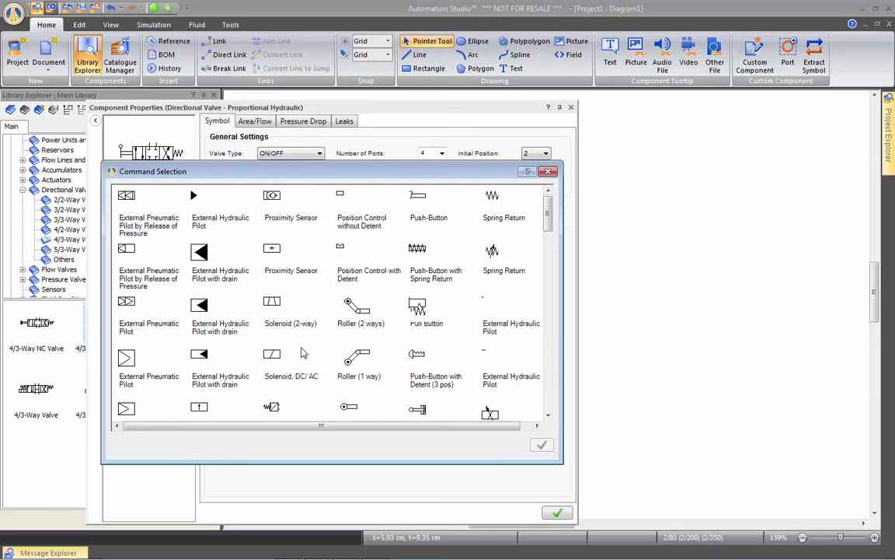
{"action": "left_click", "coordinate": [273, 356]}
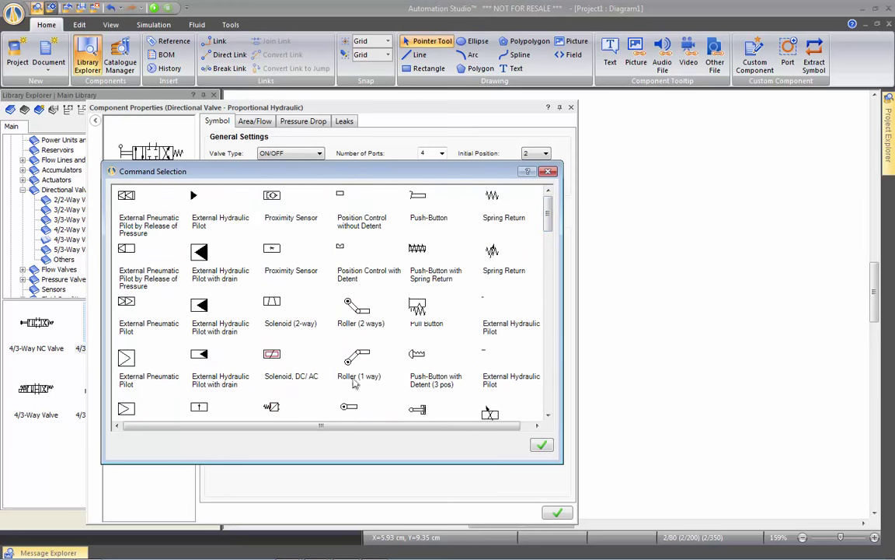
{"action": "left_click", "coordinate": [543, 446]}
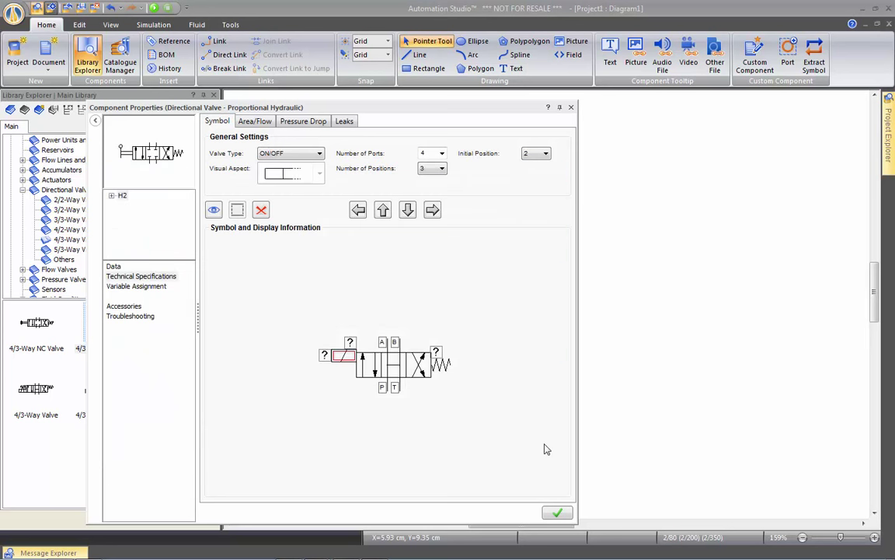
{"action": "left_click", "coordinate": [408, 210]}
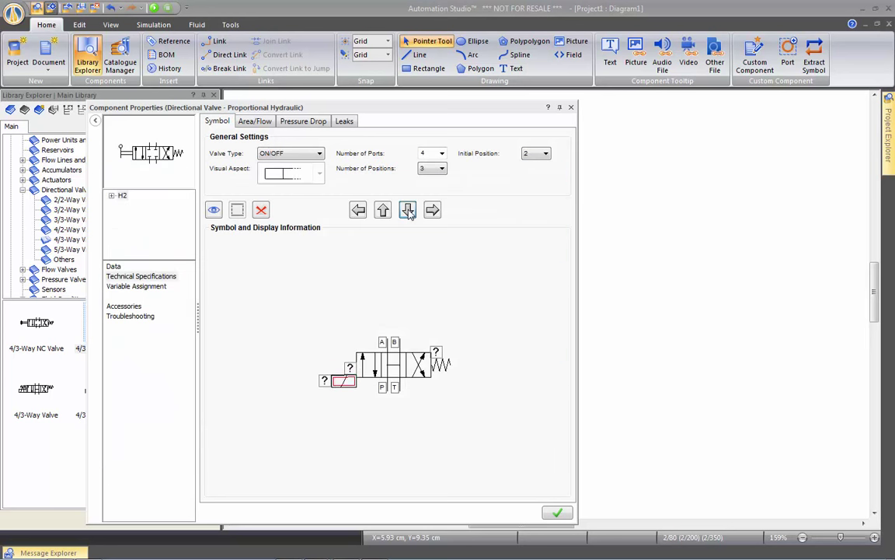
{"action": "left_click", "coordinate": [380, 213]}
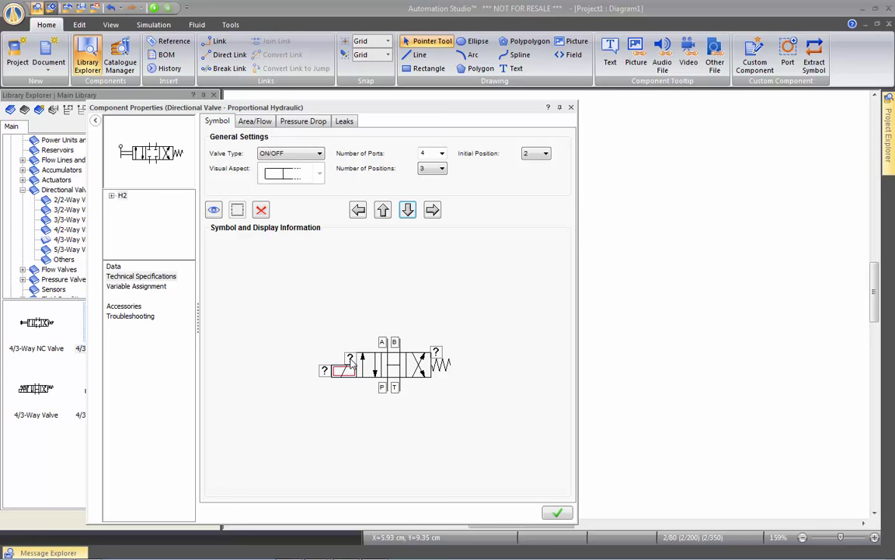
Add a Lever actuator to the valve's left end, then delete it again.
{"action": "double_click", "coordinate": [351, 360]}
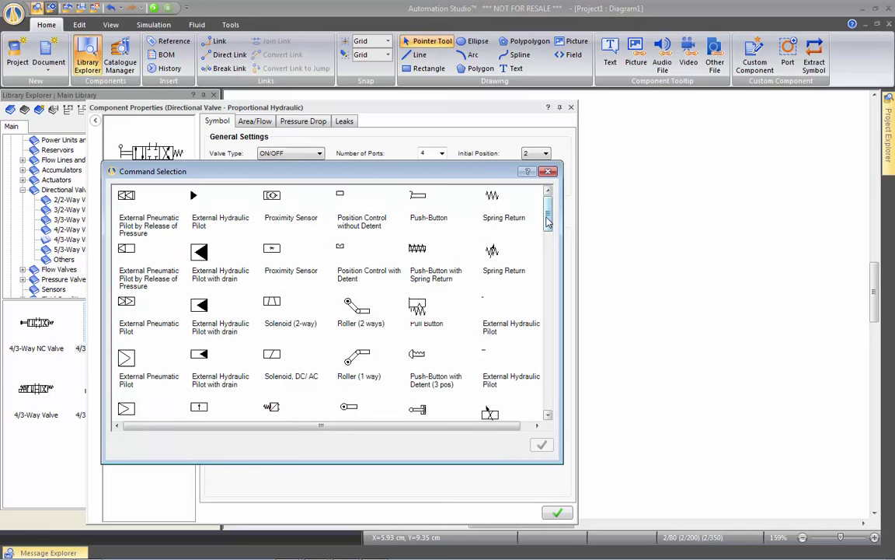
{"action": "scroll", "coordinate": [547, 241], "scroll_direction": "down", "scroll_amount": 2}
{"action": "left_click_drag", "start_coordinate": [547, 241], "coordinate": [547, 263]}
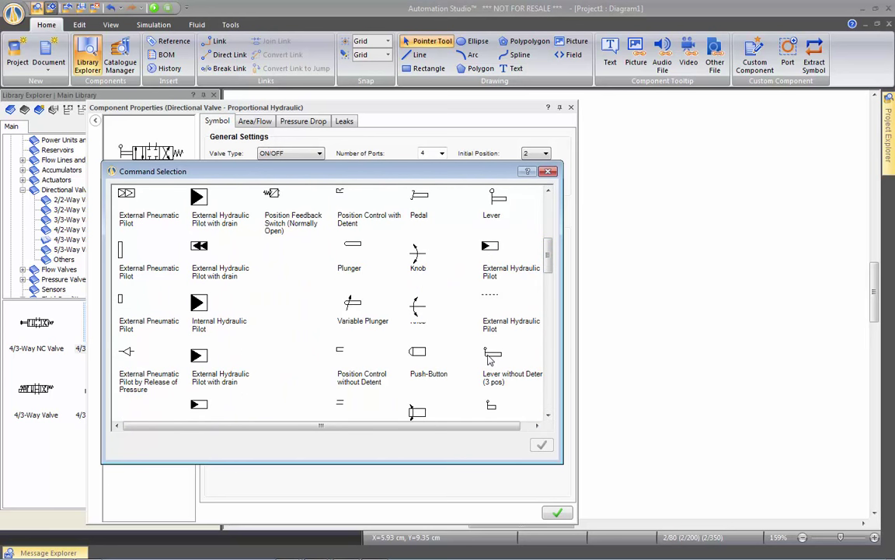
{"action": "left_click", "coordinate": [496, 199]}
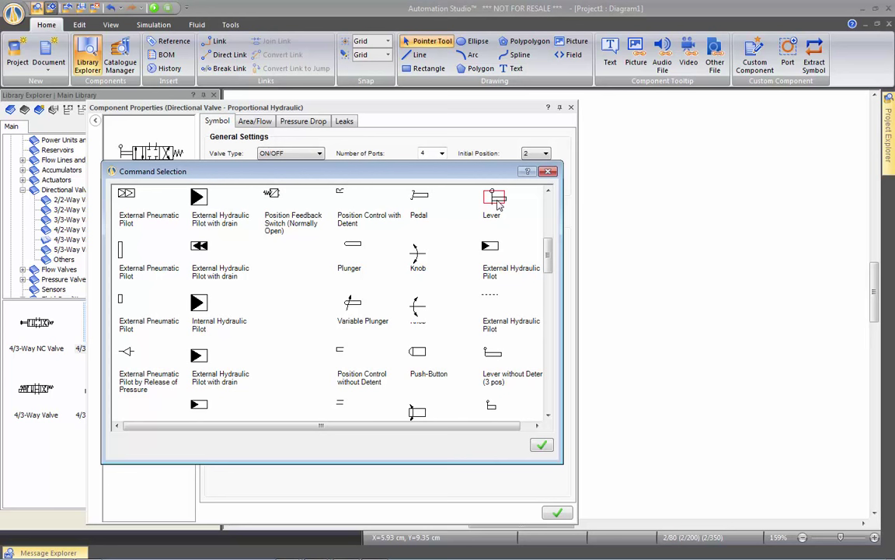
{"action": "double_click", "coordinate": [497, 200]}
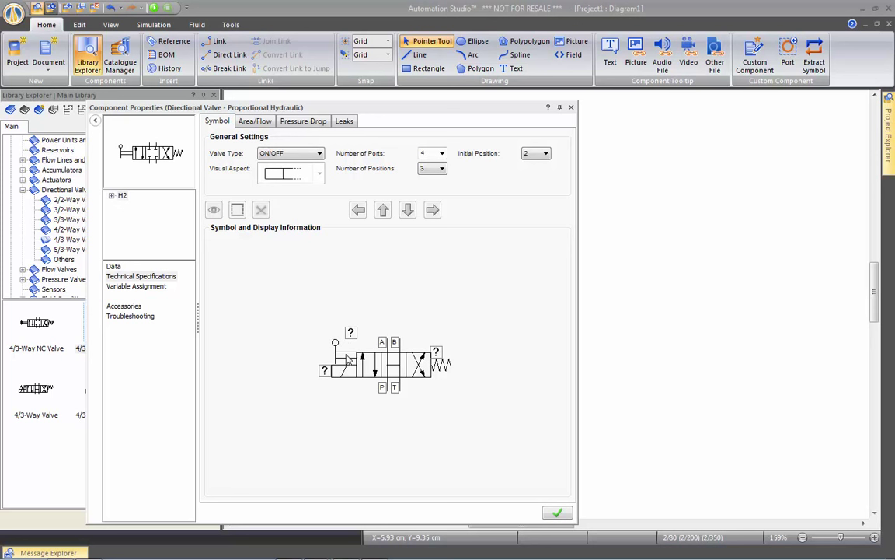
{"action": "left_click", "coordinate": [338, 357]}
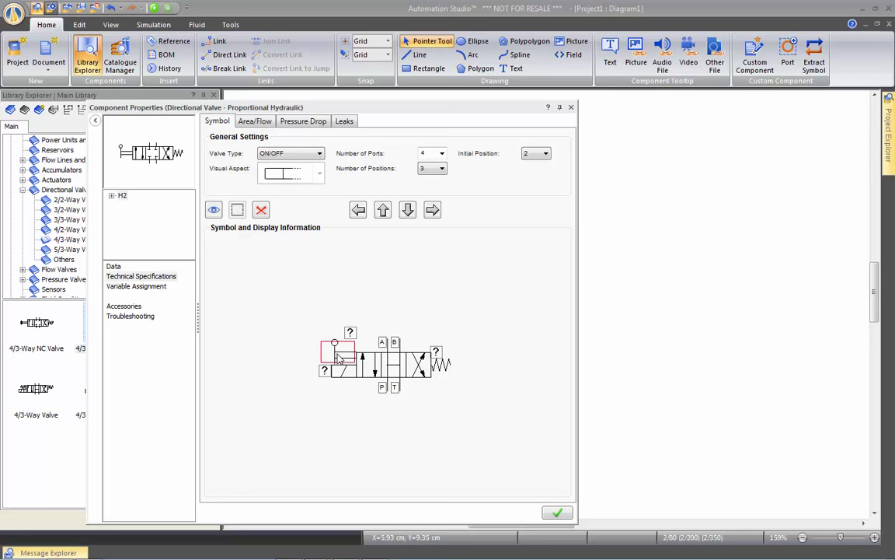
{"action": "left_click", "coordinate": [262, 211]}
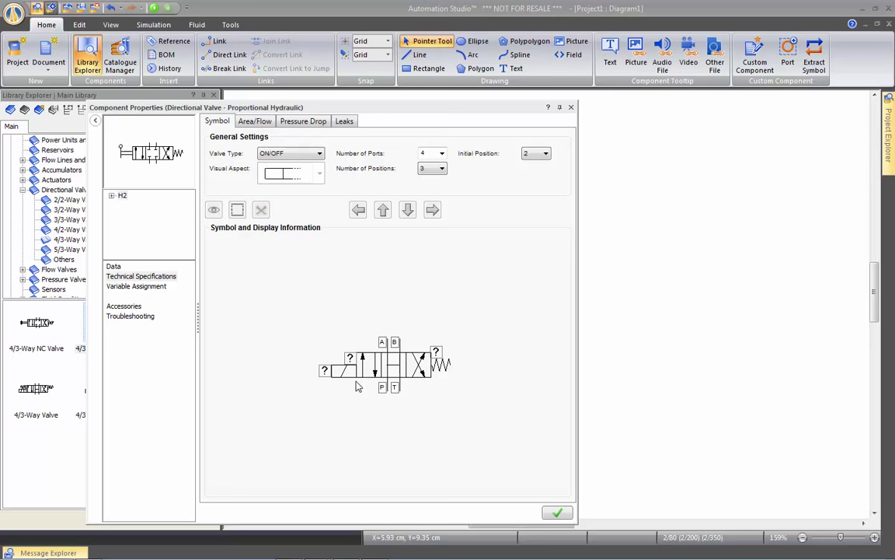
Apply the valve's properties with OK, deselect it, and collapse Directional Valves in the library.
{"action": "left_click", "coordinate": [558, 514]}
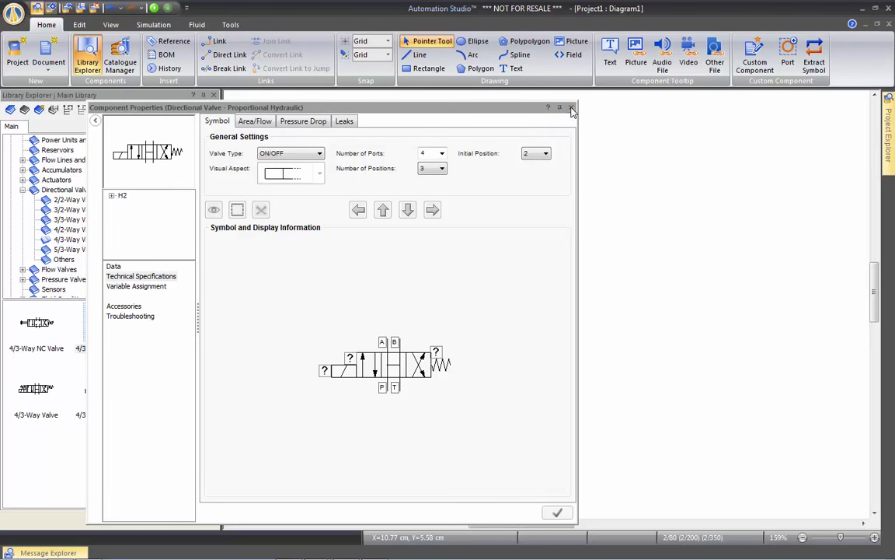
{"action": "left_click", "coordinate": [418, 264]}
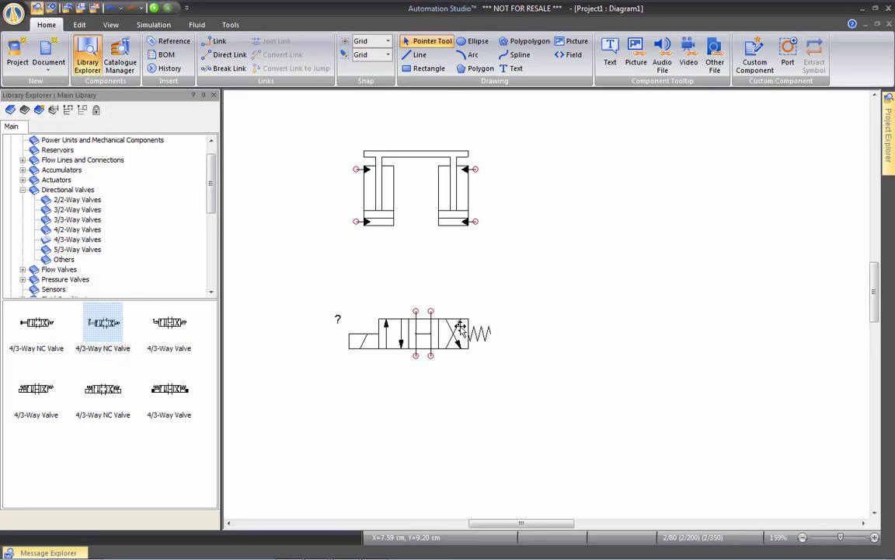
{"action": "left_click", "coordinate": [23, 191]}
{"action": "scroll", "coordinate": [23, 186], "scroll_direction": "up", "scroll_amount": 1}
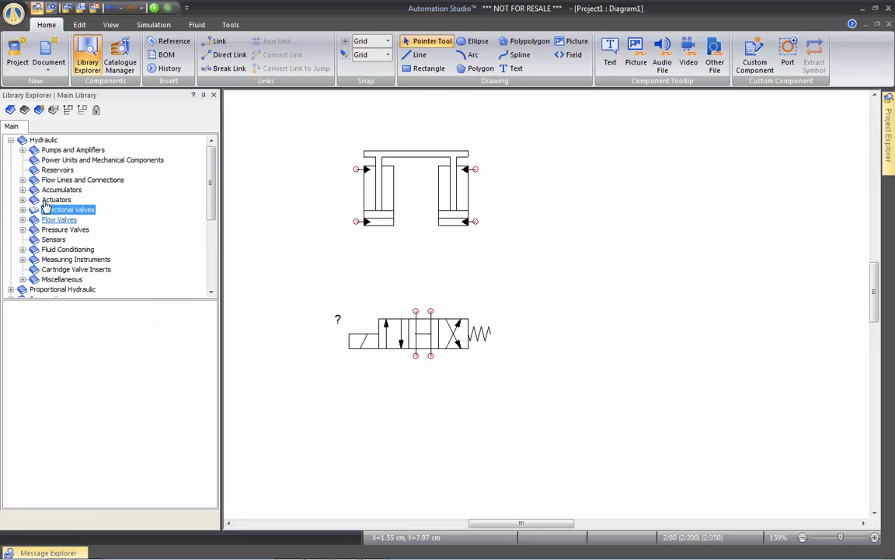
Collapse Hydraulic, then expand and collapse Proportional Hydraulic and Pneumatic in turn.
{"action": "left_click", "coordinate": [11, 141]}
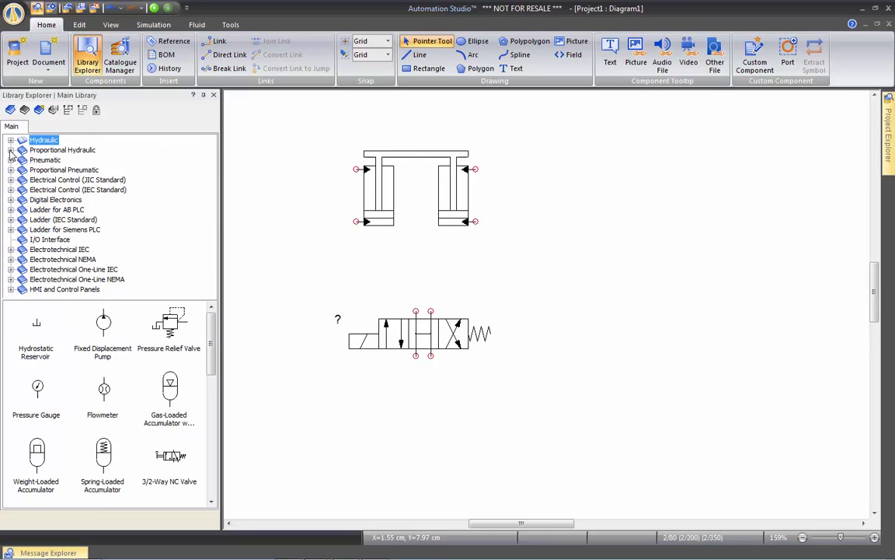
{"action": "left_click", "coordinate": [11, 150]}
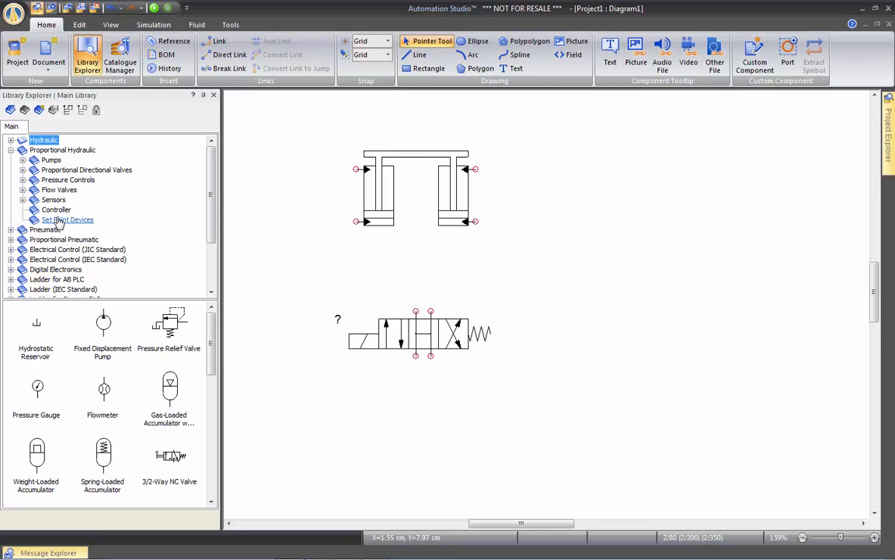
{"action": "left_click", "coordinate": [11, 150]}
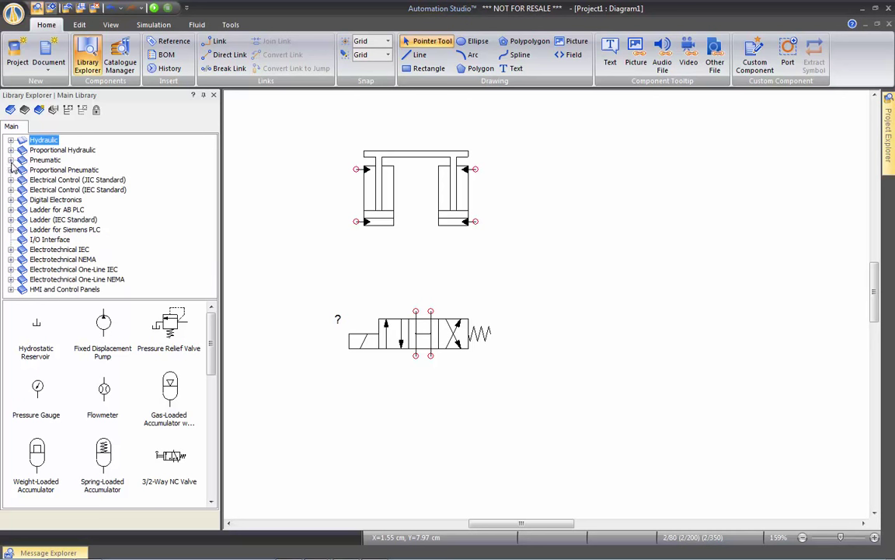
{"action": "left_click", "coordinate": [10, 159]}
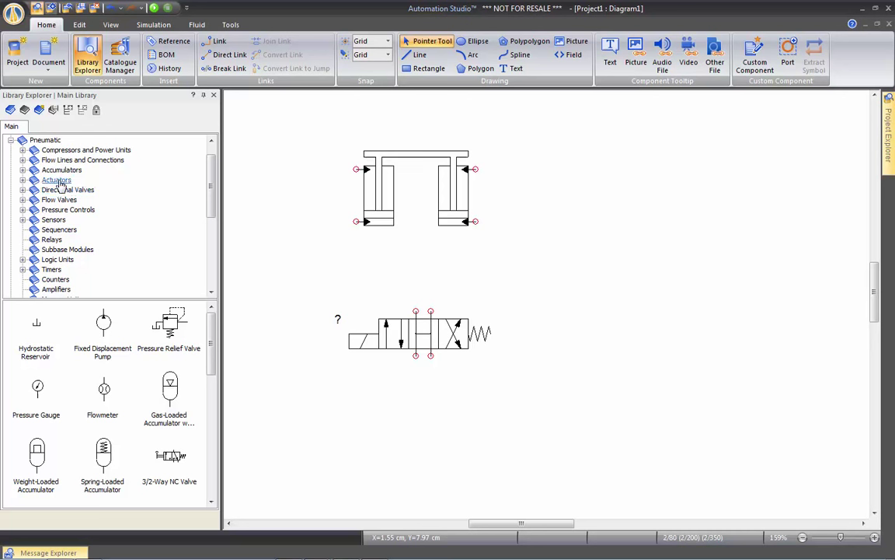
{"action": "left_click", "coordinate": [11, 140]}
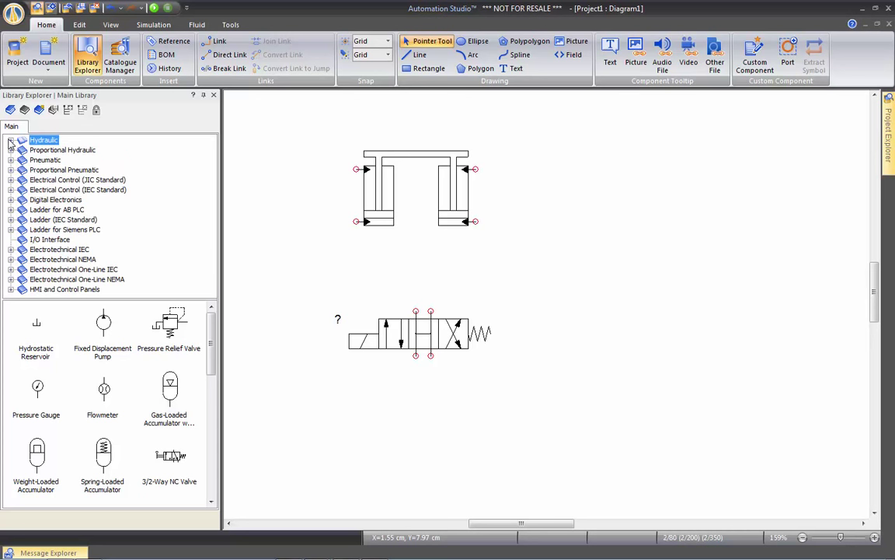
Expand Electrical Control (JIC Standard), view Lines and Connections and its symbols, then collapse it.
{"action": "left_click", "coordinate": [11, 180]}
{"action": "left_click", "coordinate": [48, 189]}
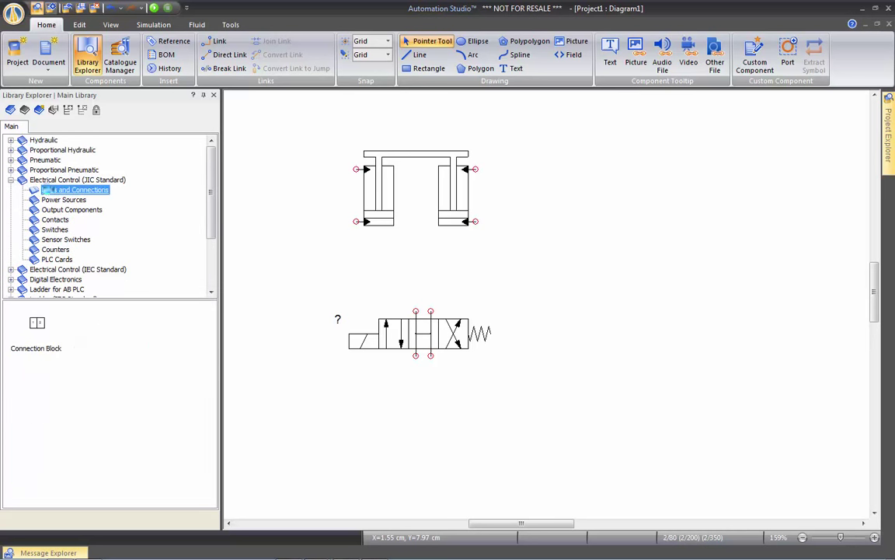
{"action": "left_click", "coordinate": [60, 179]}
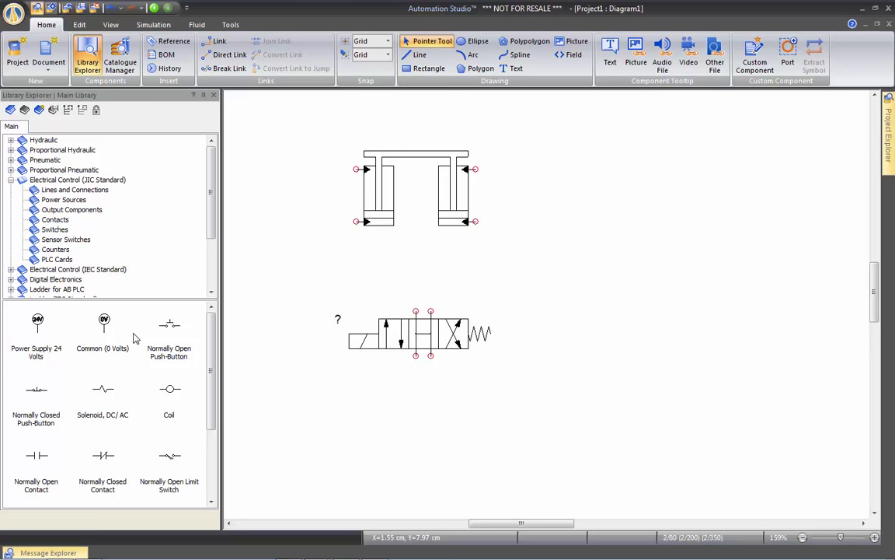
{"action": "left_click", "coordinate": [11, 179]}
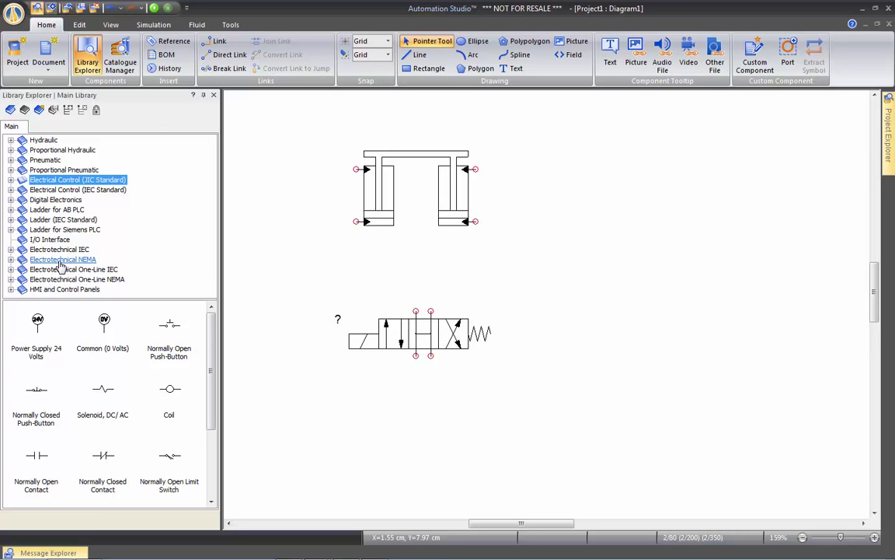
View Logical Gates and Logical Gates (EU) under Digital Electronics, then expand and collapse Ladder for AB PLC.
{"action": "left_click", "coordinate": [47, 199]}
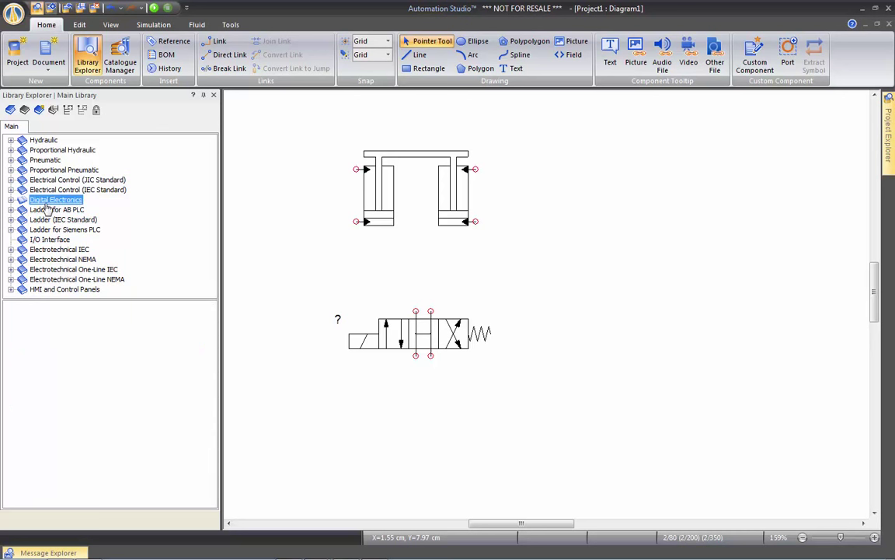
{"action": "left_click", "coordinate": [11, 200]}
{"action": "left_click", "coordinate": [69, 220]}
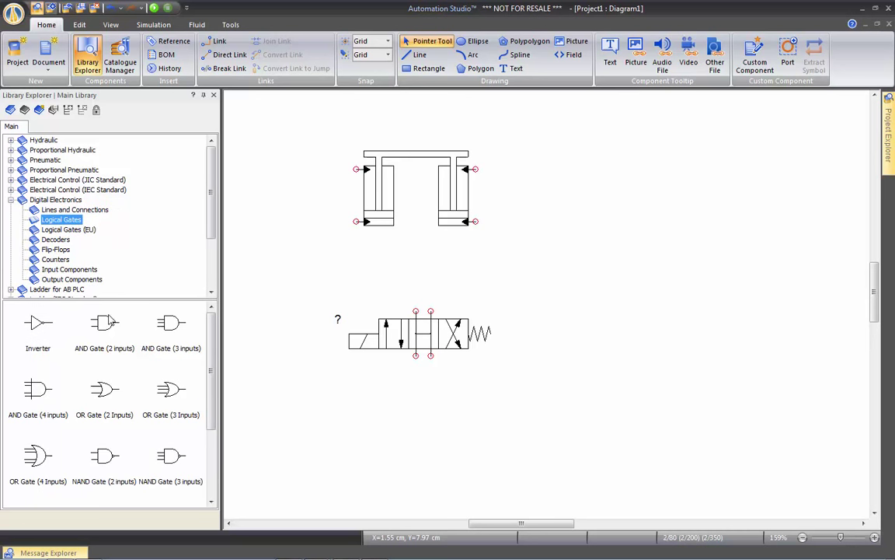
{"action": "left_click", "coordinate": [70, 230]}
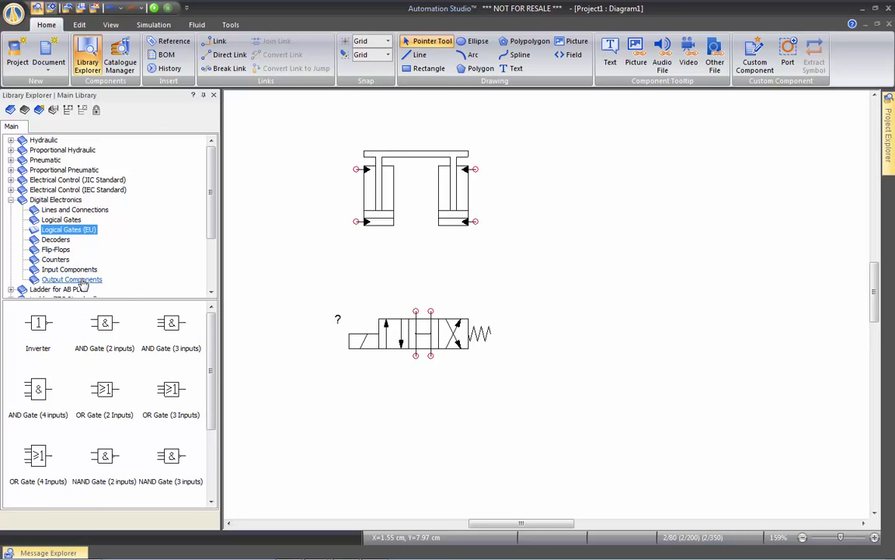
{"action": "left_click", "coordinate": [11, 200]}
{"action": "left_click", "coordinate": [11, 210]}
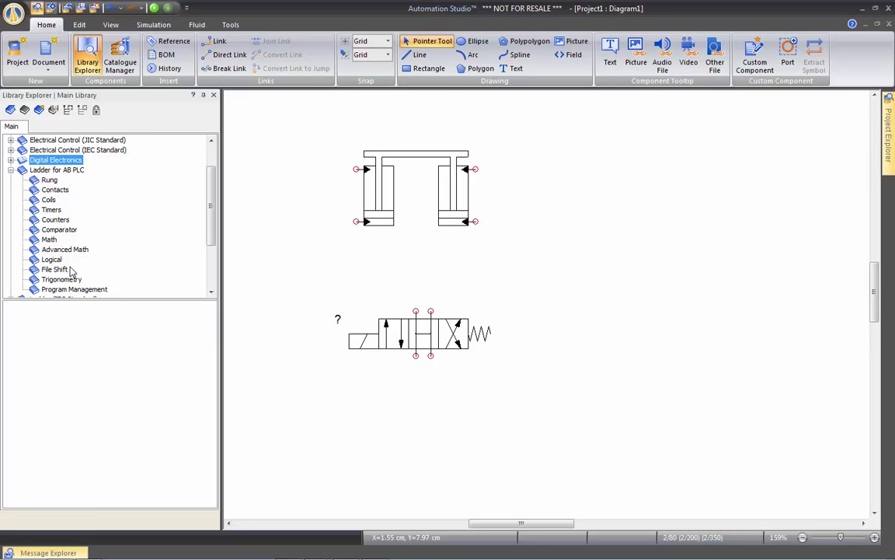
{"action": "left_click", "coordinate": [12, 171]}
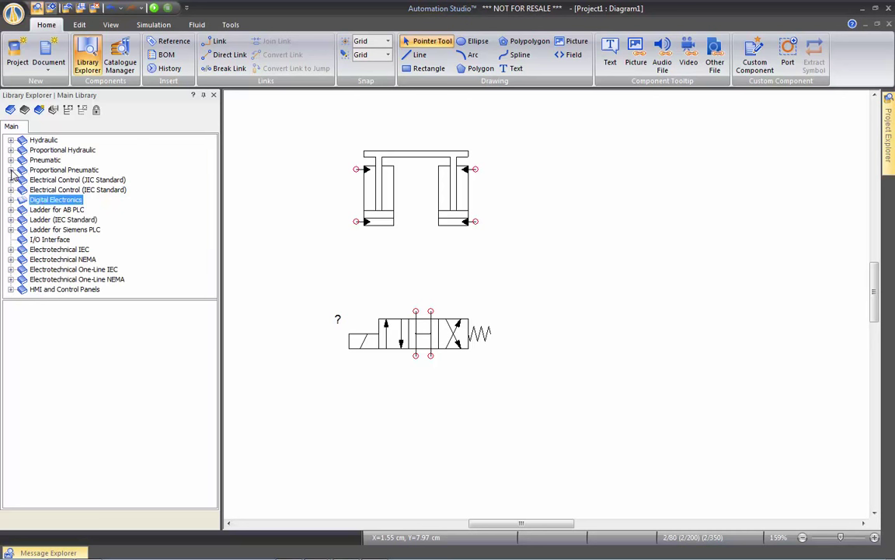
List the I/O Interface category, showing its single USB I/O Interface Module.
{"action": "left_click", "coordinate": [52, 240]}
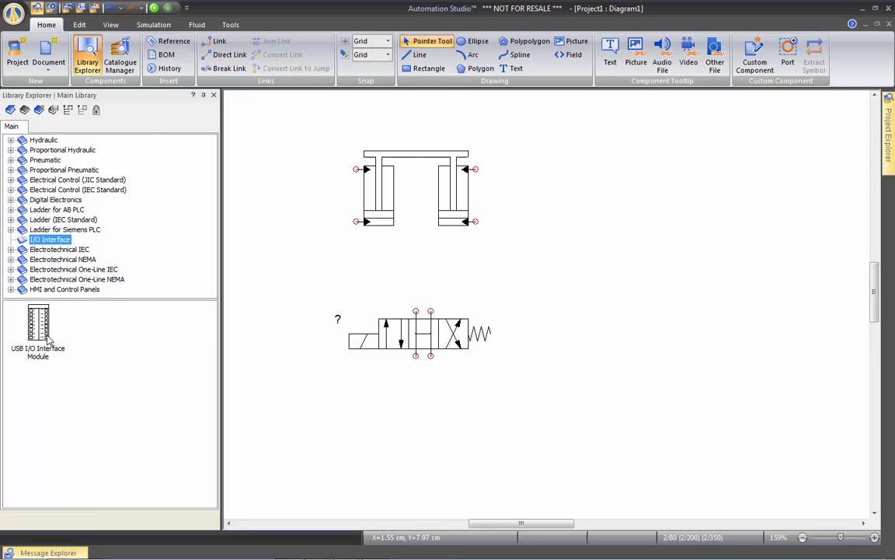
{"action": "mouse_move", "coordinate": [48, 339]}
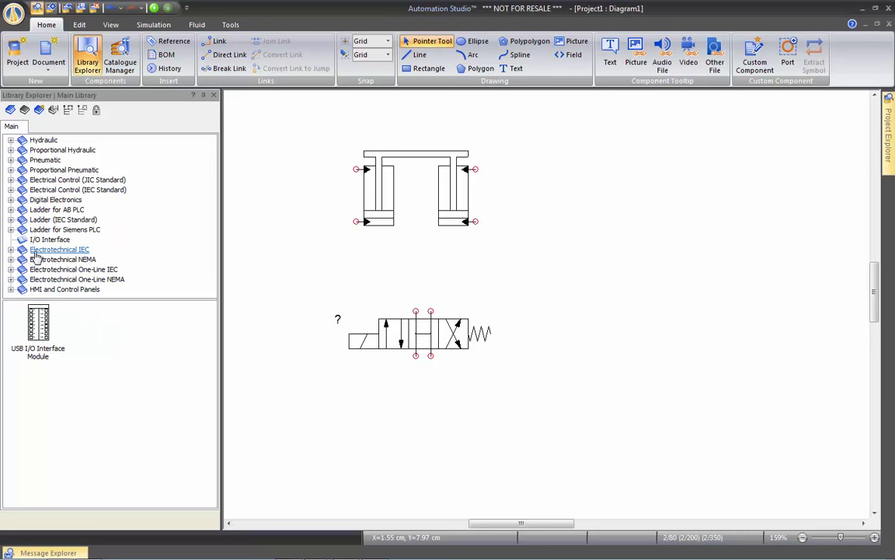
Expand Electrotechnical NEMA and view its components and the Control > Switch symbols.
{"action": "left_click", "coordinate": [11, 260]}
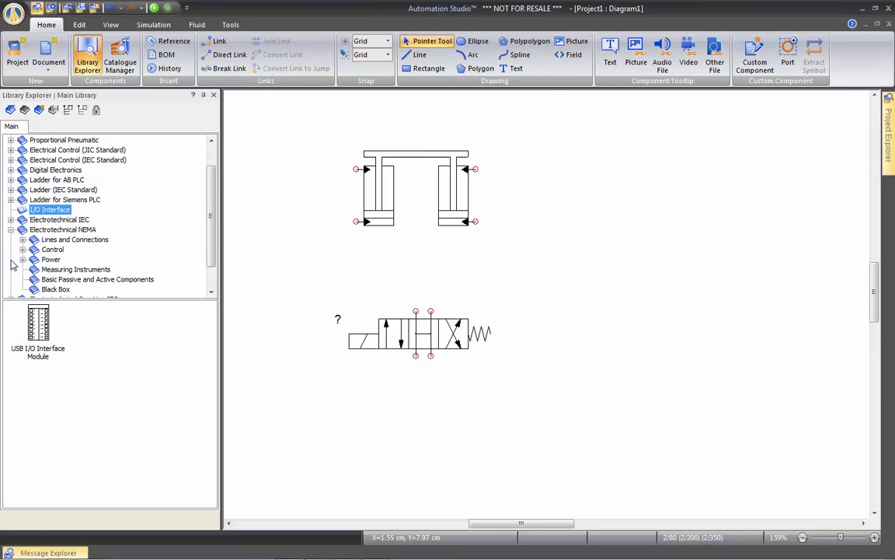
{"action": "left_click", "coordinate": [62, 229]}
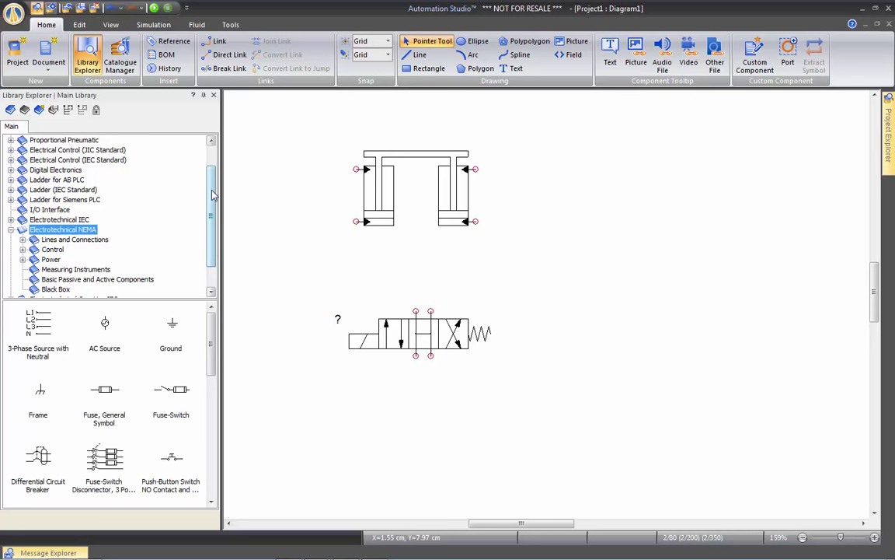
{"action": "left_click_drag", "start_coordinate": [209, 195], "coordinate": [210, 231]}
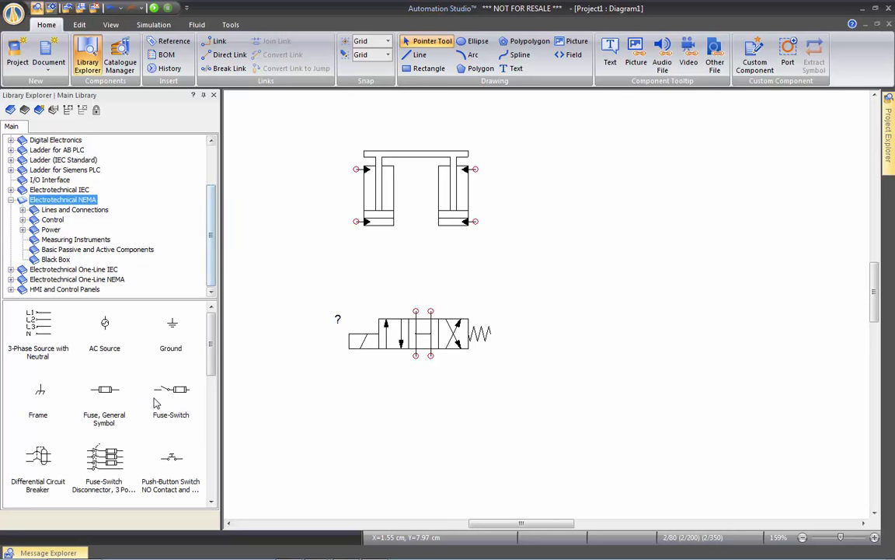
{"action": "left_click", "coordinate": [23, 220]}
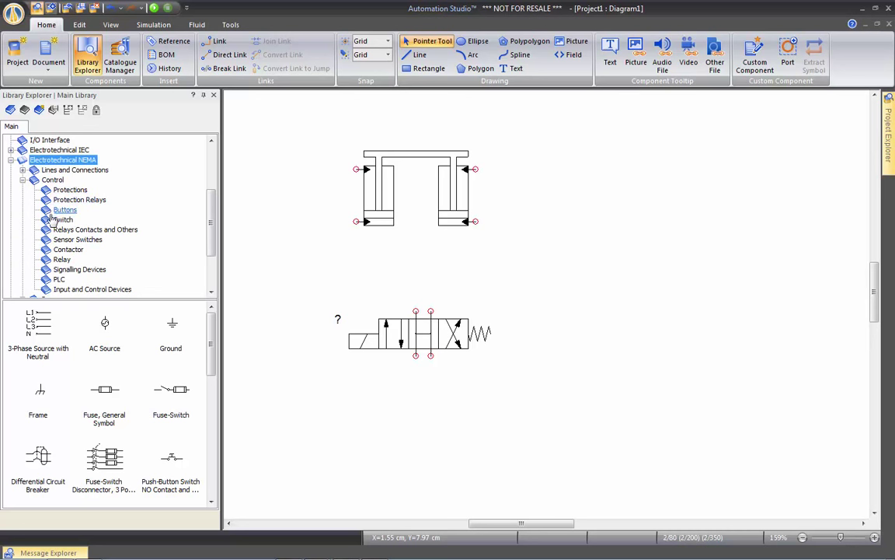
{"action": "left_click", "coordinate": [52, 221]}
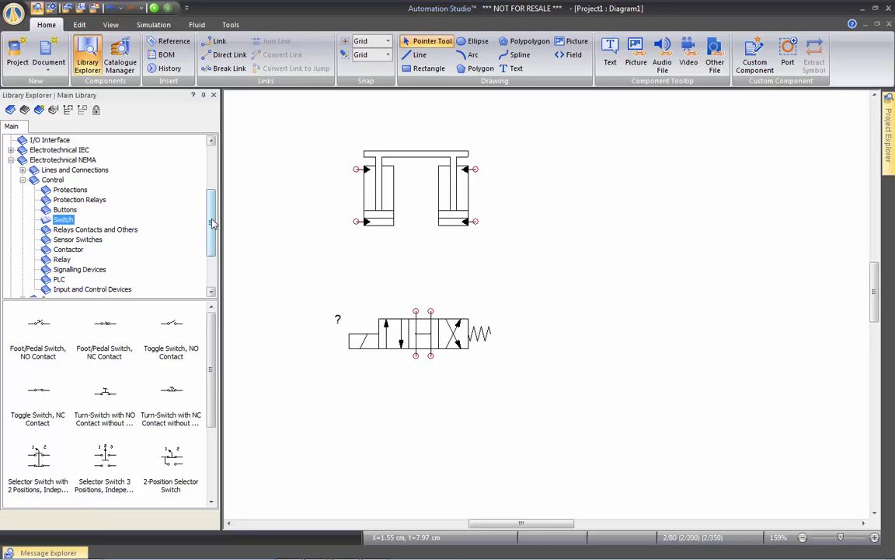
{"action": "scroll", "coordinate": [194, 225], "scroll_direction": "down", "scroll_amount": 2}
Browse the NEMA Power symbols: Energy Source, Energy Converters, Transformers and Protections.
{"action": "left_click", "coordinate": [23, 230]}
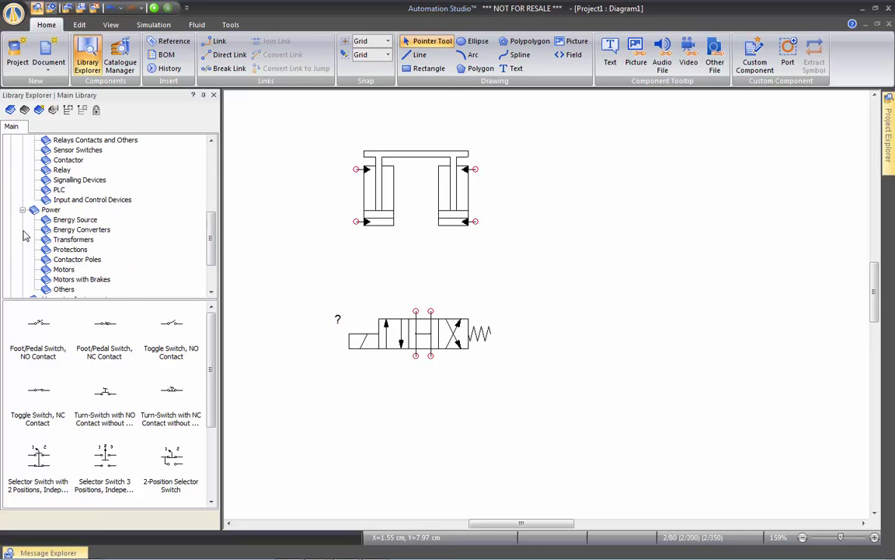
{"action": "left_click", "coordinate": [76, 220]}
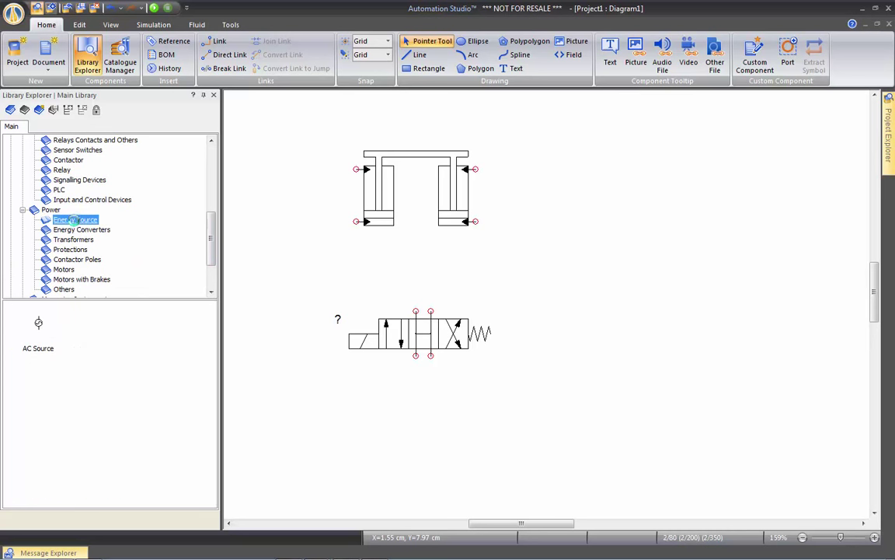
{"action": "left_click", "coordinate": [70, 230]}
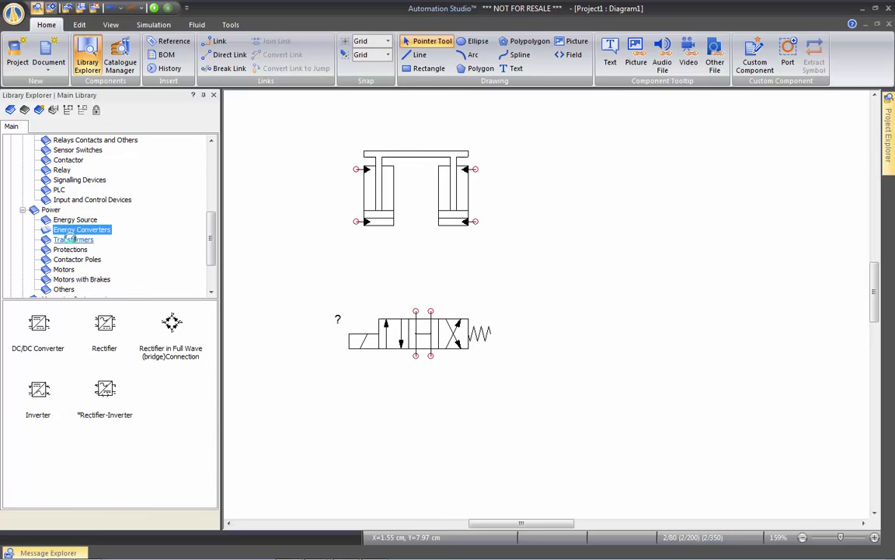
{"action": "left_click", "coordinate": [72, 241]}
{"action": "left_click", "coordinate": [70, 250]}
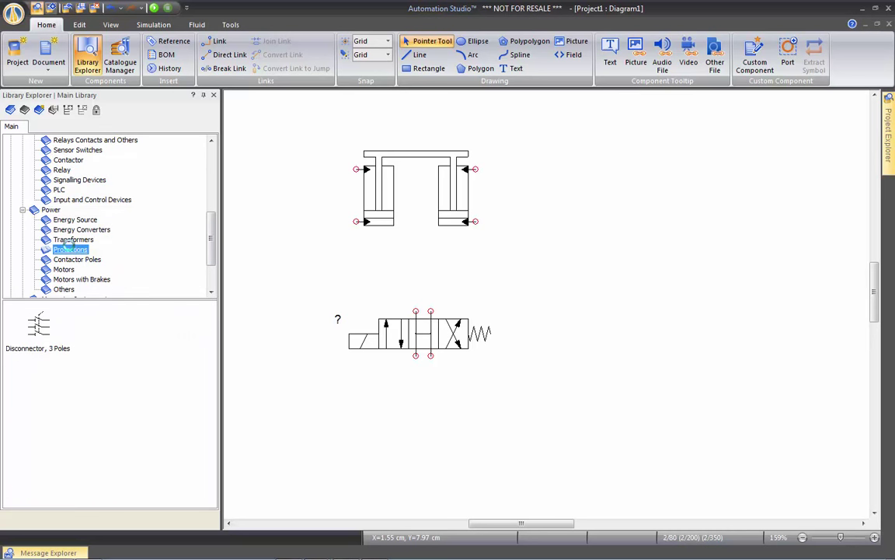
{"action": "left_click_drag", "start_coordinate": [211, 225], "coordinate": [211, 247]}
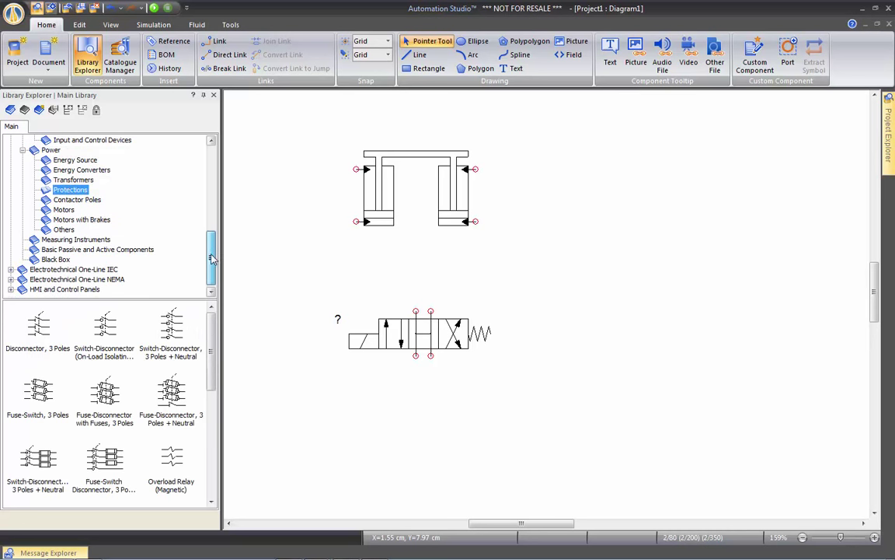
View the Motors and Measuring Instruments symbols, then collapse Electrotechnical NEMA.
{"action": "left_click", "coordinate": [65, 209]}
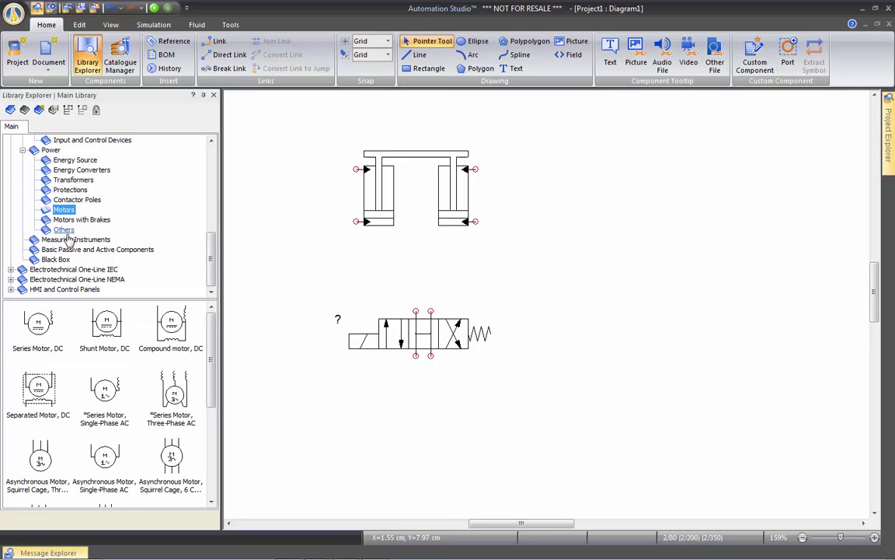
{"action": "left_click", "coordinate": [76, 239]}
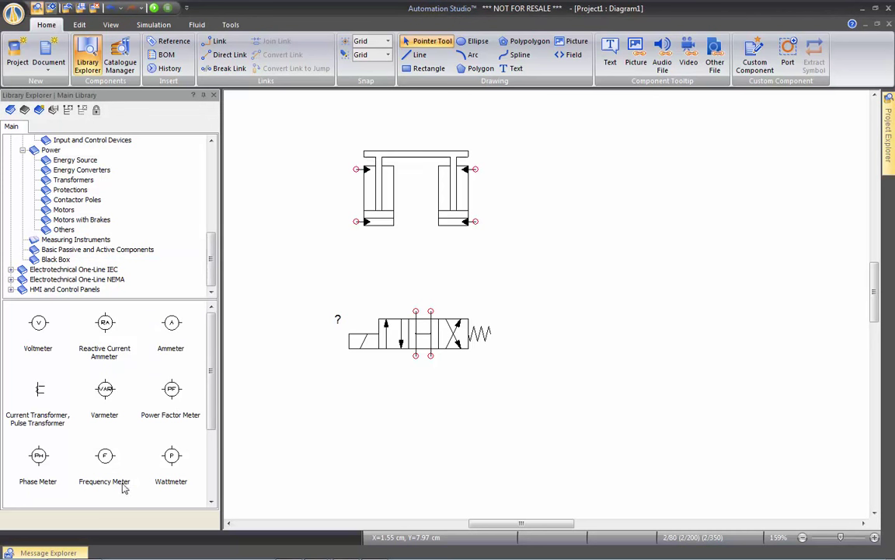
{"action": "mouse_move", "coordinate": [211, 365]}
{"action": "left_mouse_down"}
{"action": "mouse_move", "coordinate": [216, 453]}
{"action": "mouse_move", "coordinate": [218, 360]}
{"action": "left_mouse_up"}
{"action": "left_click", "coordinate": [82, 110]}
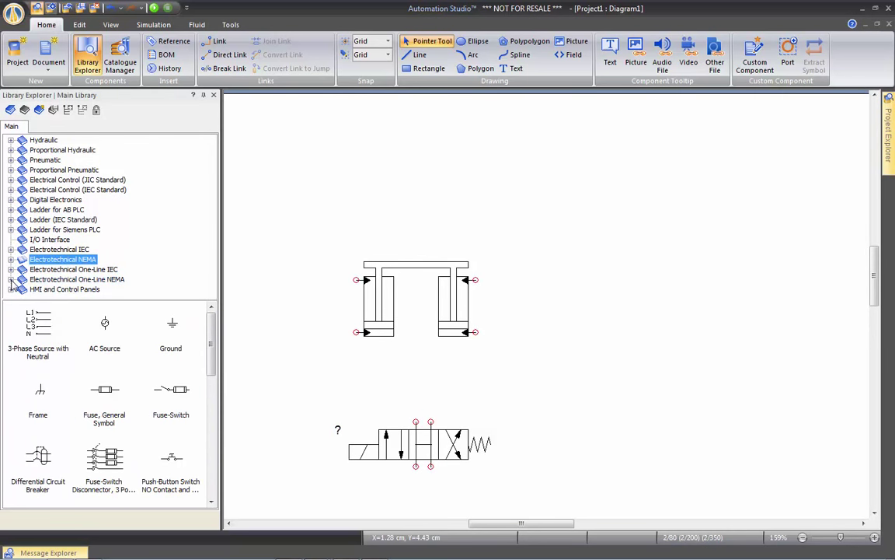
Expand Electrotechnical One-Line NEMA, view its Network and Sources symbols, then collapse it.
{"action": "double_click", "coordinate": [46, 279]}
{"action": "left_click", "coordinate": [68, 191]}
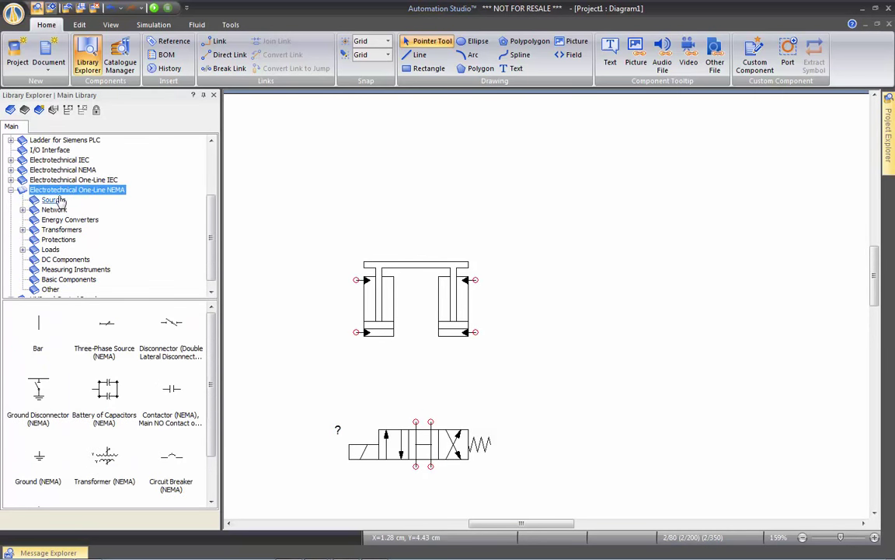
{"action": "left_click", "coordinate": [54, 210]}
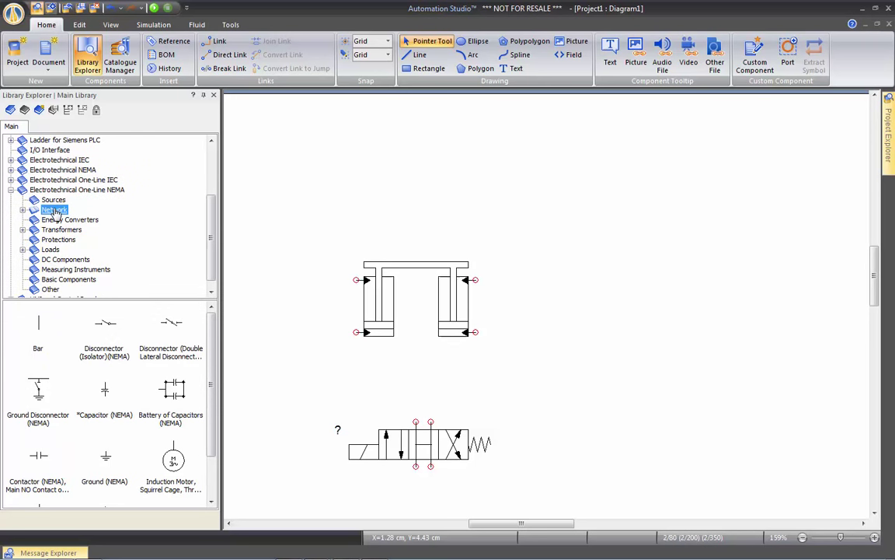
{"action": "left_click", "coordinate": [55, 199]}
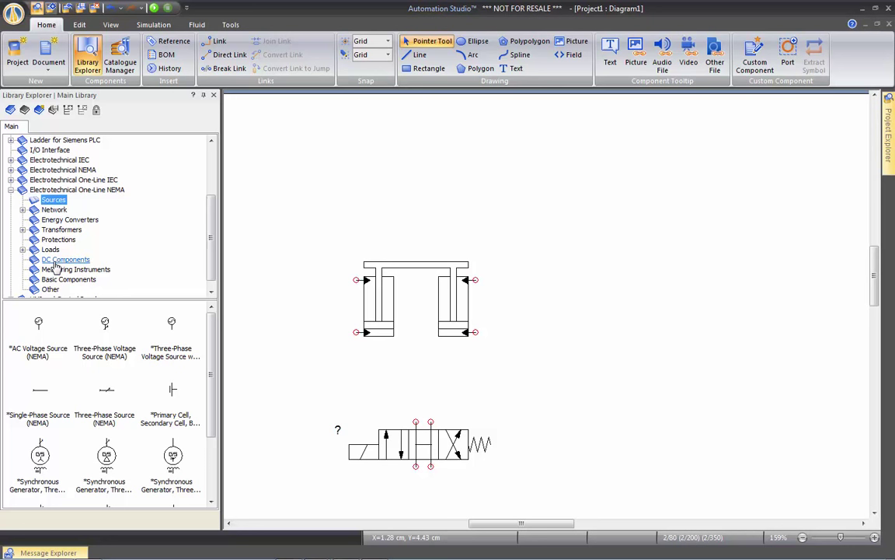
{"action": "left_click", "coordinate": [10, 190]}
View HMI Control's Buttons, Switches and Set Point Devices, then collapse HMI and Control Panels.
{"action": "left_click", "coordinate": [11, 287]}
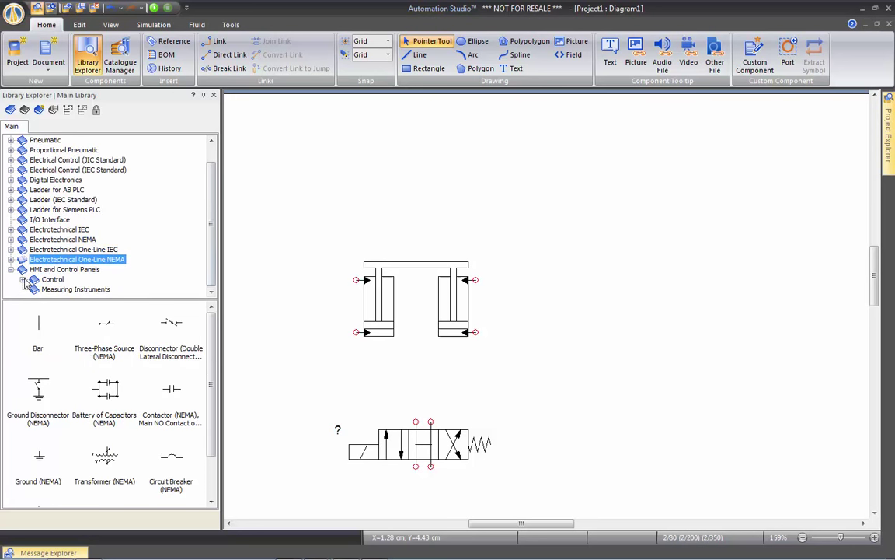
{"action": "left_click", "coordinate": [23, 279]}
{"action": "left_click", "coordinate": [62, 250]}
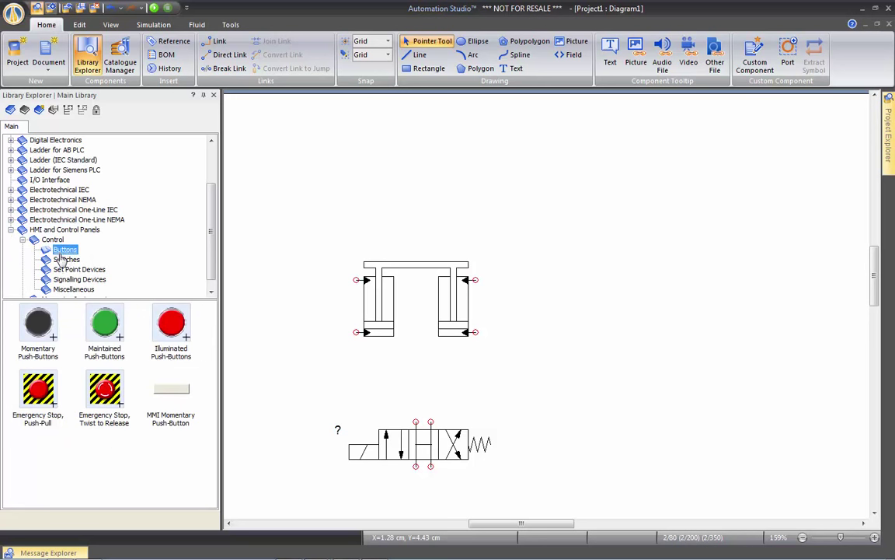
{"action": "left_click", "coordinate": [66, 260]}
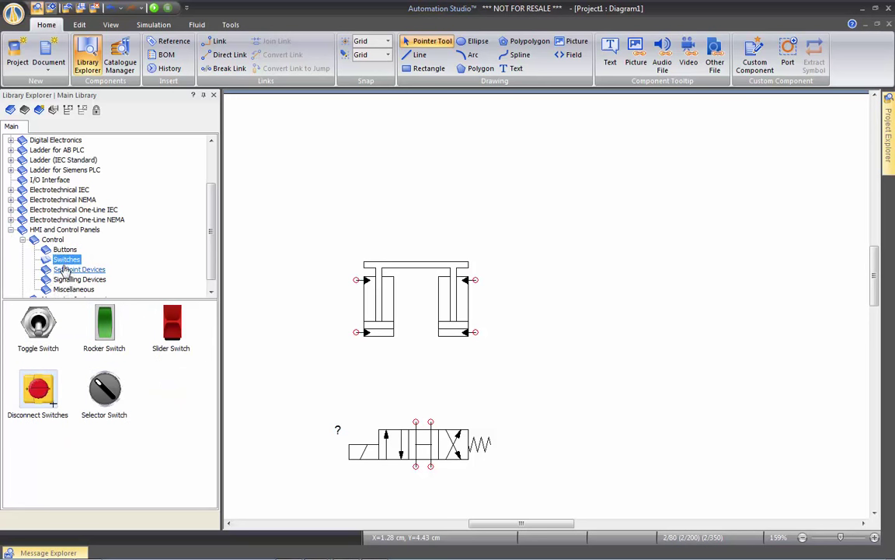
{"action": "left_click", "coordinate": [66, 269]}
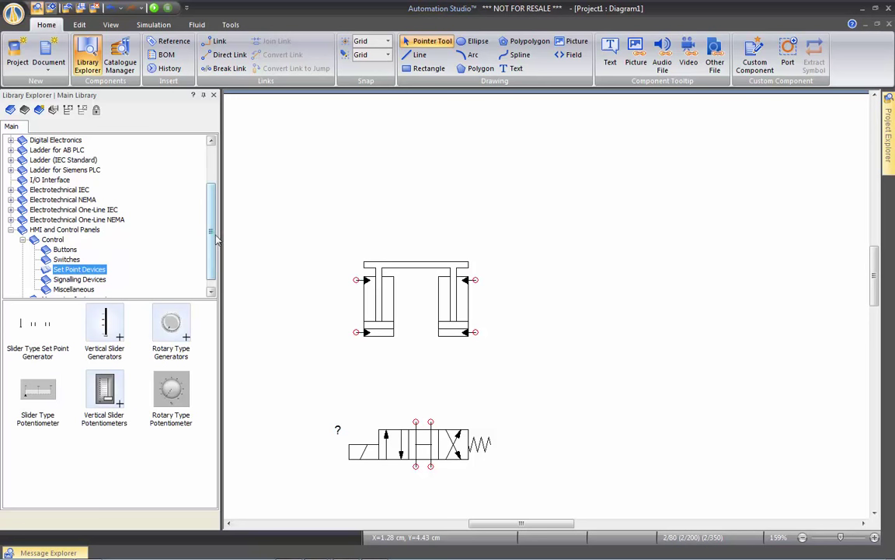
{"action": "scroll", "coordinate": [193, 263], "scroll_direction": "down", "scroll_amount": 1}
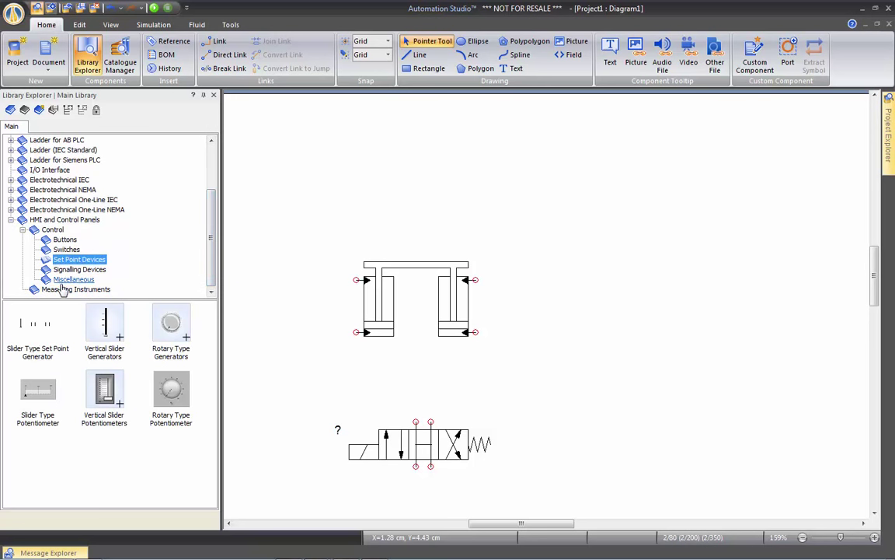
{"action": "left_click", "coordinate": [10, 219]}
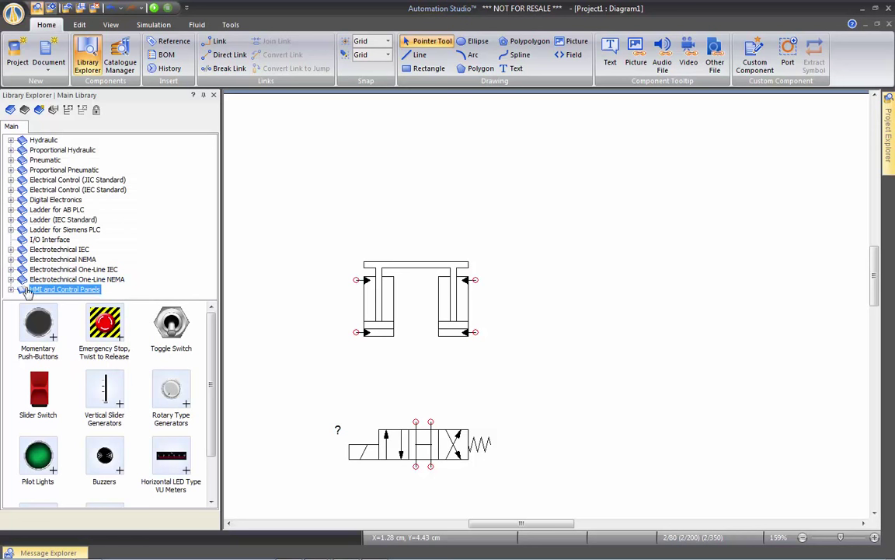